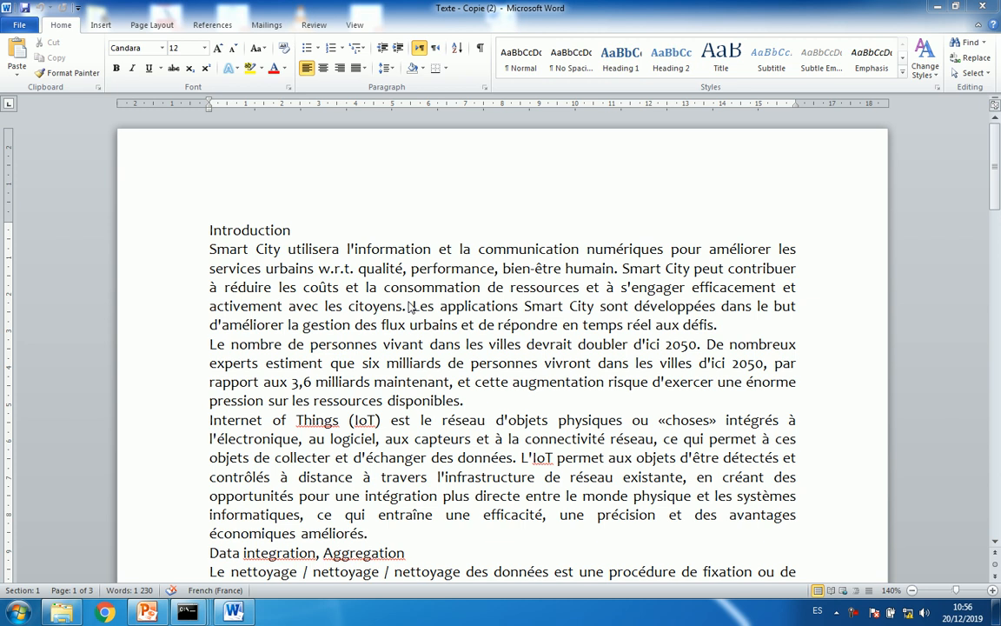
Step: Create a new blank document
click(17, 26)
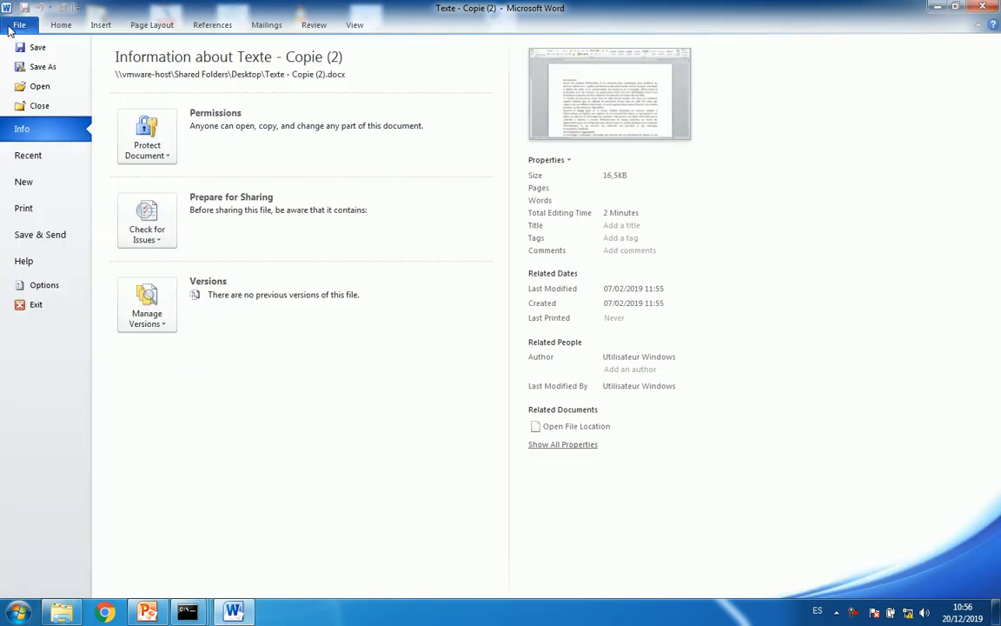
click(26, 180)
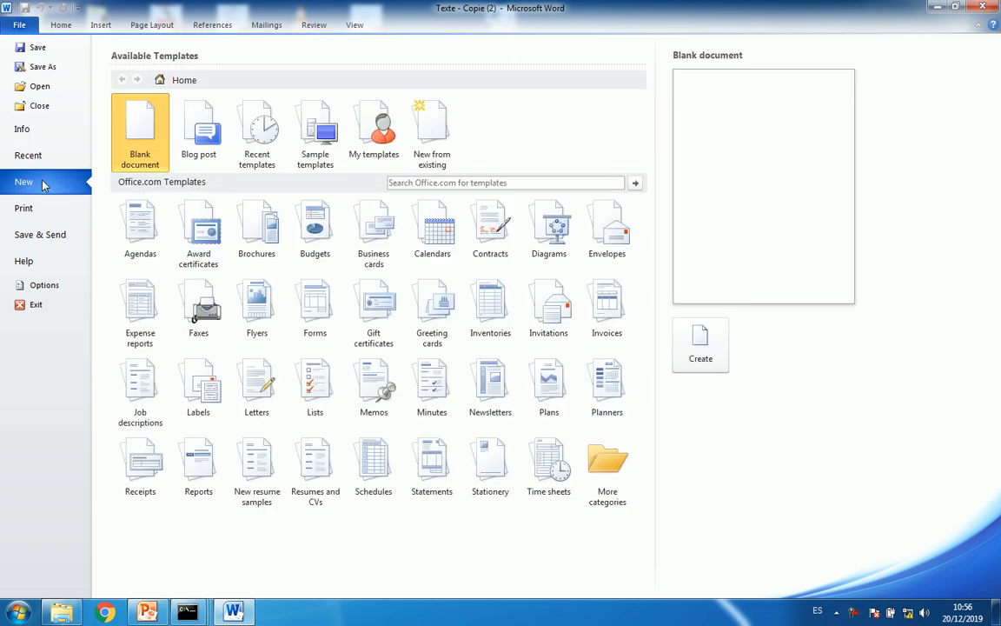
double_click(137, 130)
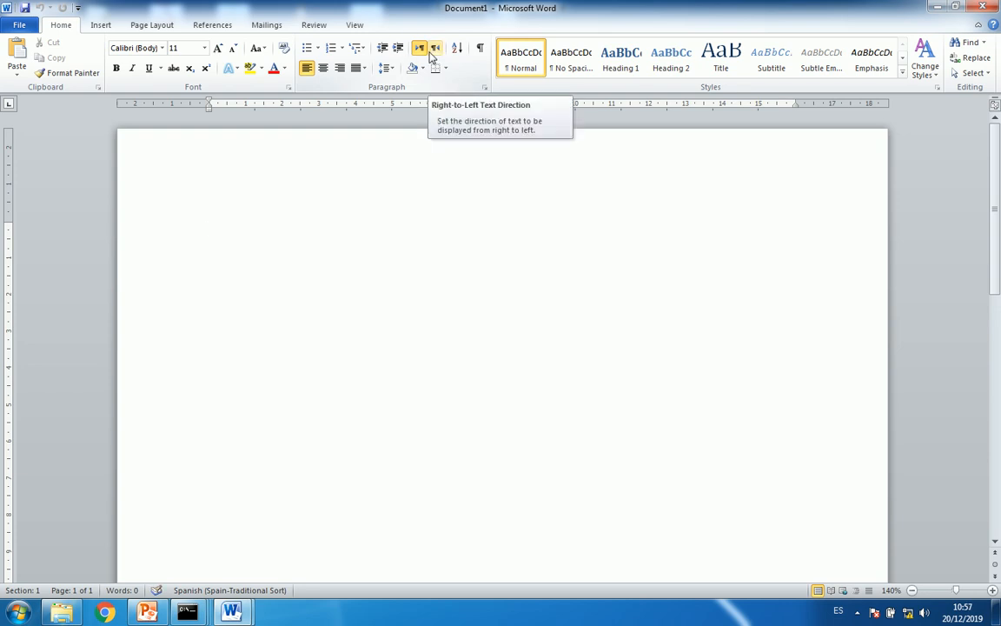
Step: Search Windows for "lang", open the Région et langue settings and bring up the installed keyboards
click(19, 612)
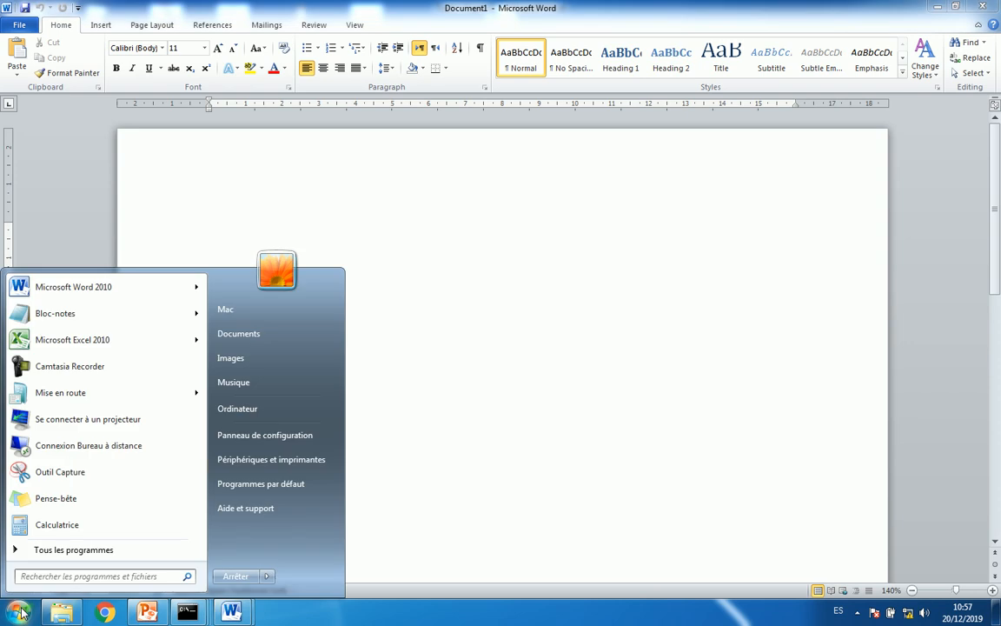
text(lang)
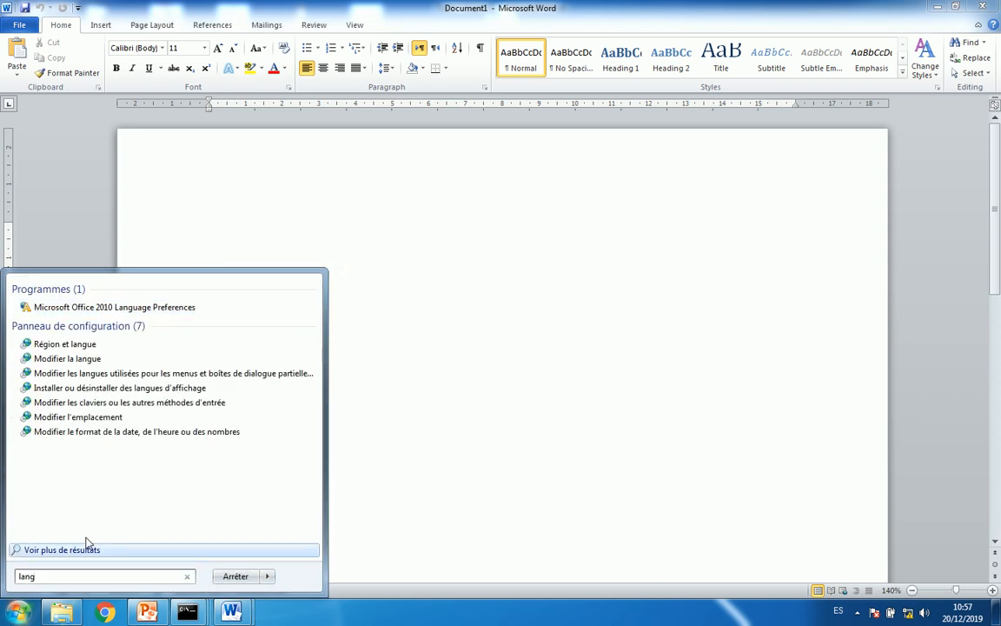
click(77, 344)
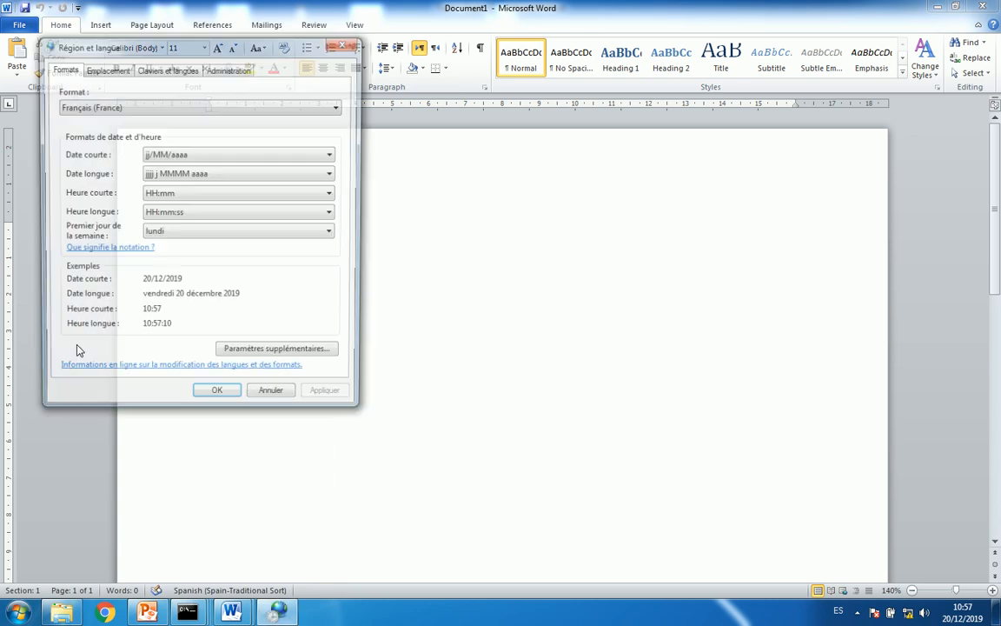
click(141, 68)
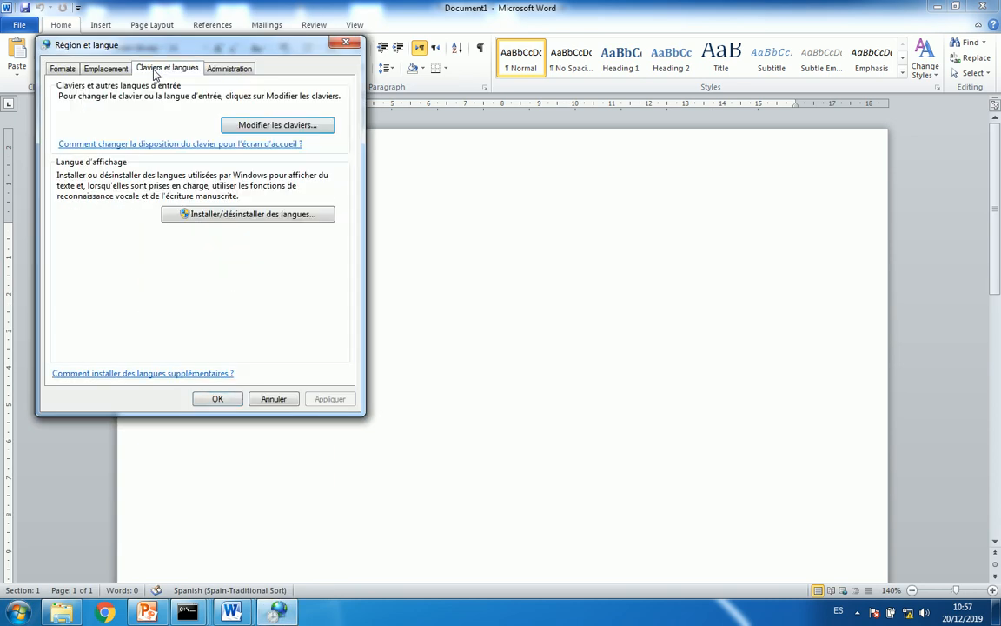
click(252, 127)
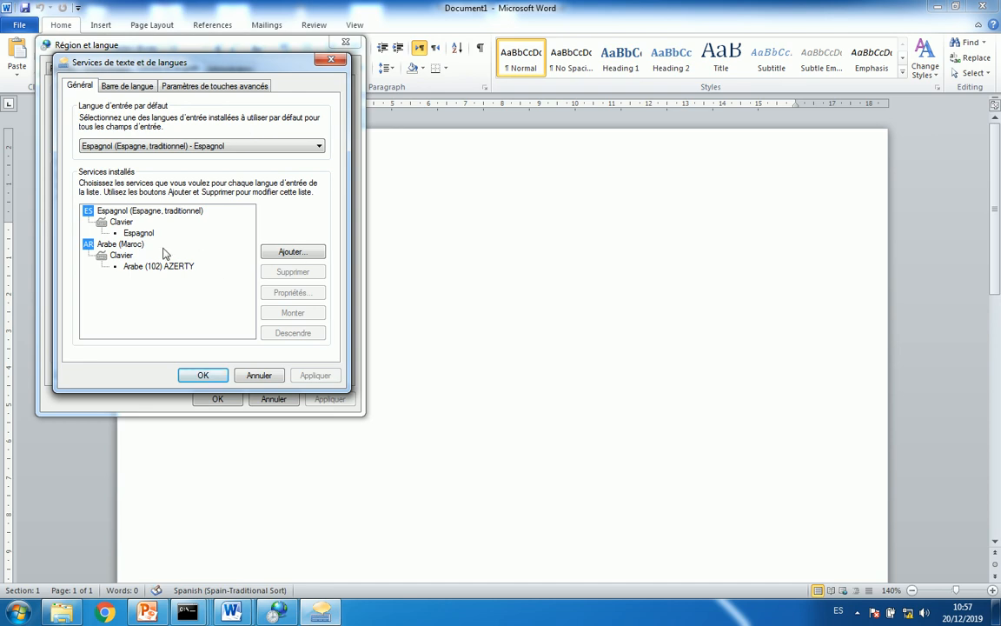
Step: Examine the keyboards offered for Arabe (Maroc) among the input languages that can be added, and close the language settings without changes
click(290, 252)
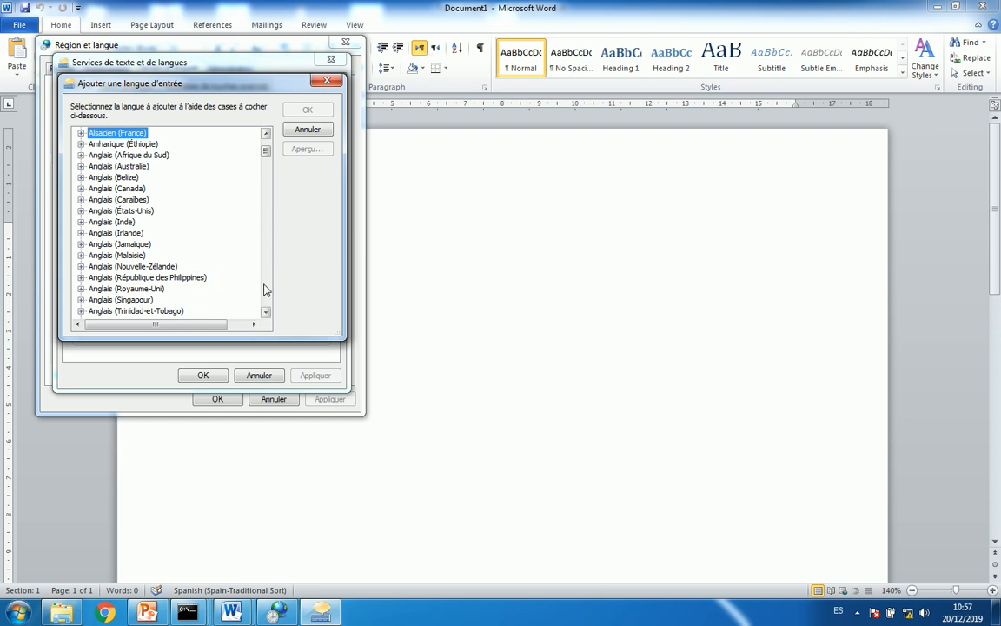
scroll(263, 290, down, 5)
scroll(263, 290, down, 5)
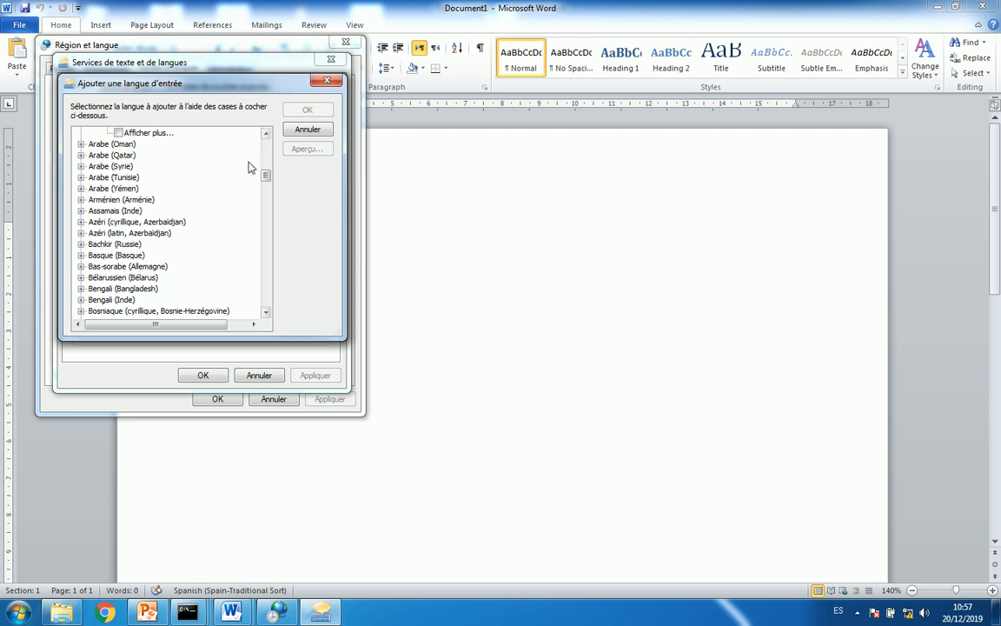
double_click(267, 133)
double_click(267, 134)
double_click(266, 134)
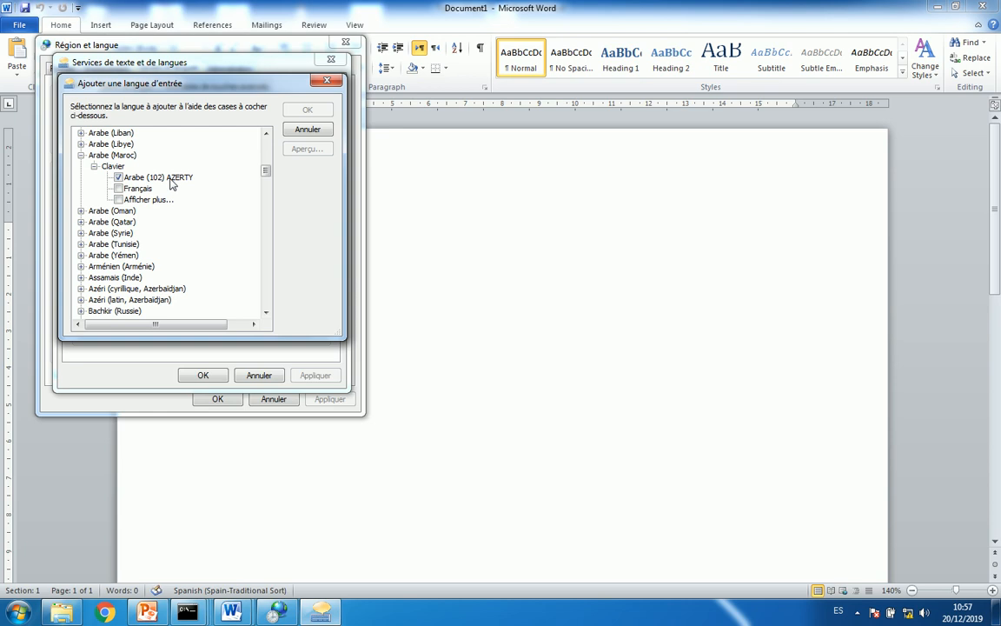
click(297, 132)
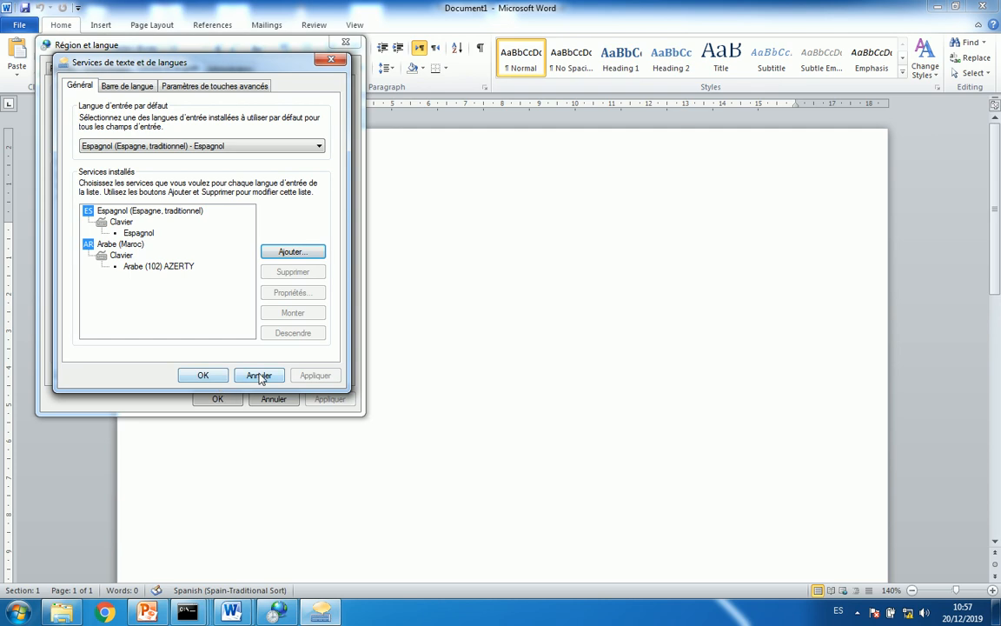
click(259, 374)
click(271, 398)
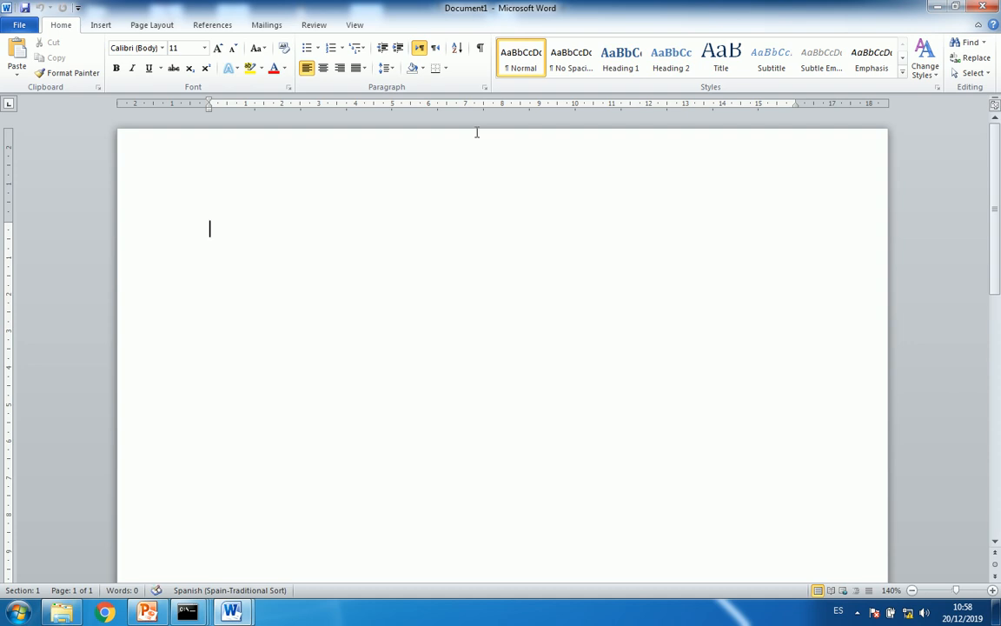
Step: Try right-to-left and left-to-right text direction on the empty paragraph, with both left and right alignment
click(436, 51)
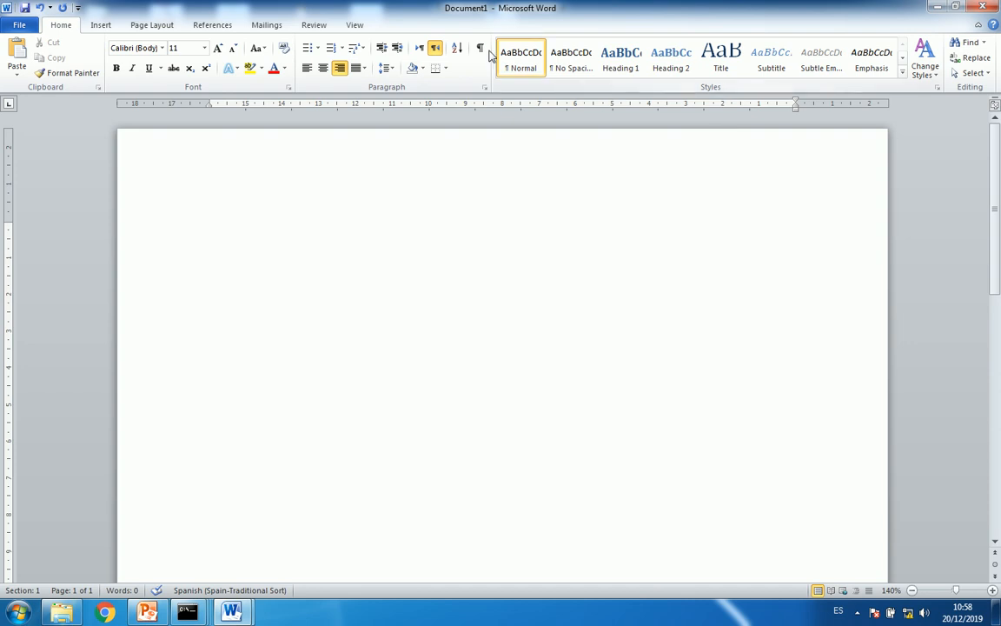
click(417, 50)
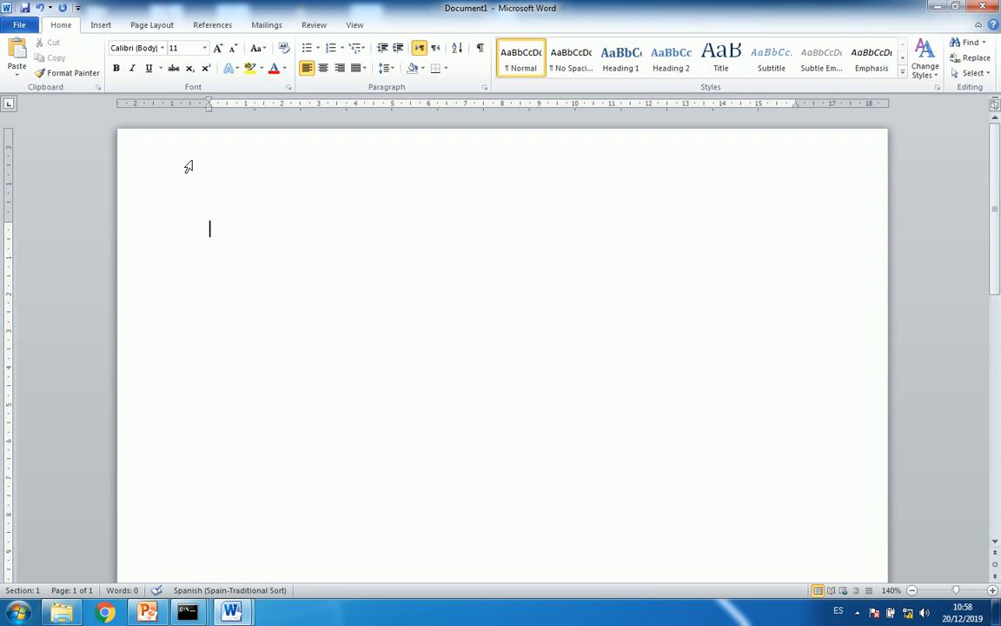
click(340, 69)
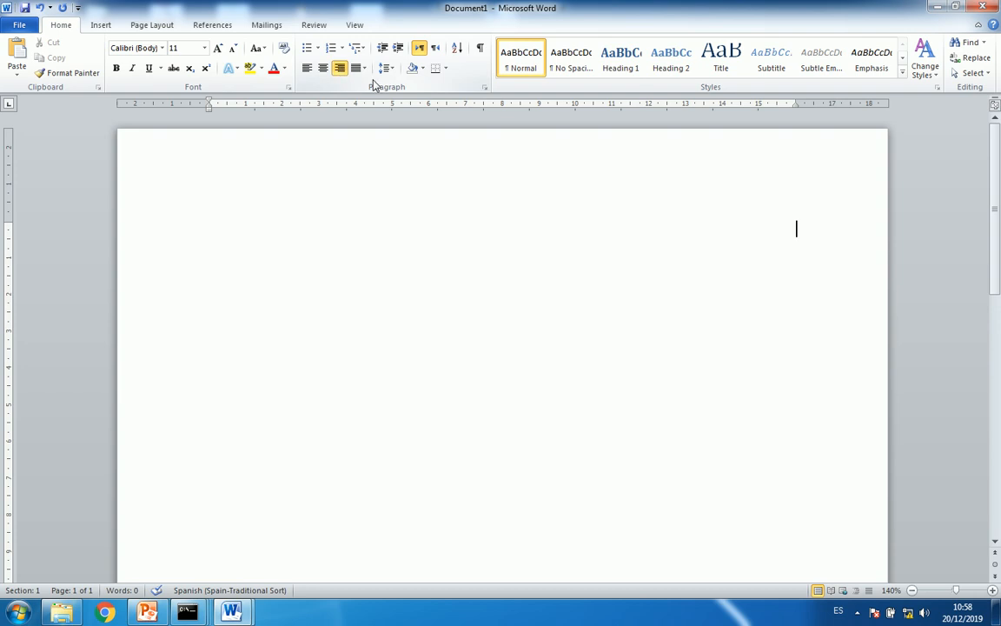
click(435, 49)
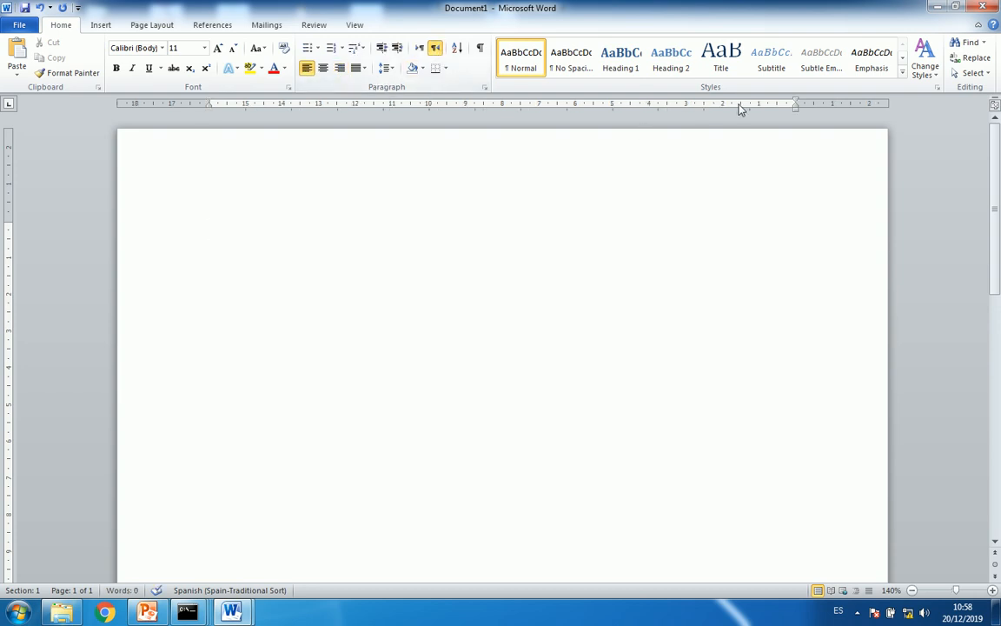
click(418, 49)
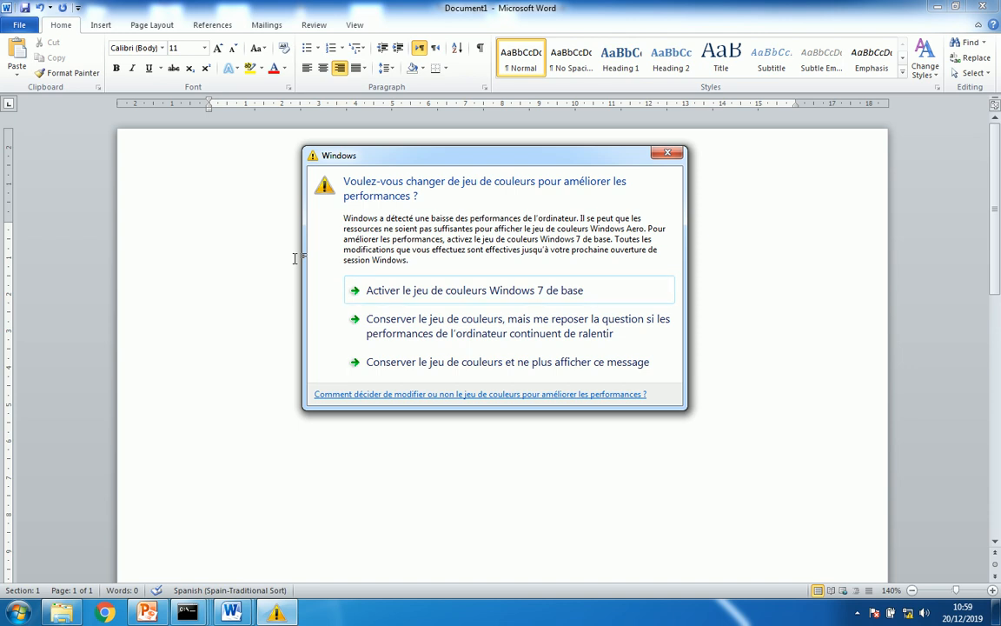
Step: Keep the current Windows colour scheme and stop its performance message from appearing again
click(452, 362)
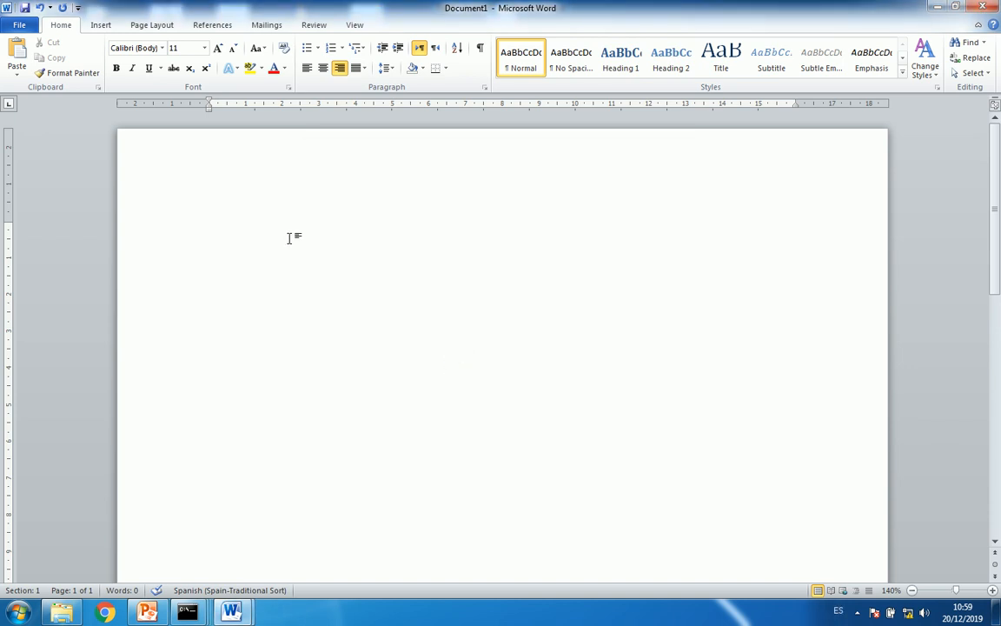
Step: Choose landscape orientation in Page Setup and check the resulting A4 paper width and height
click(155, 26)
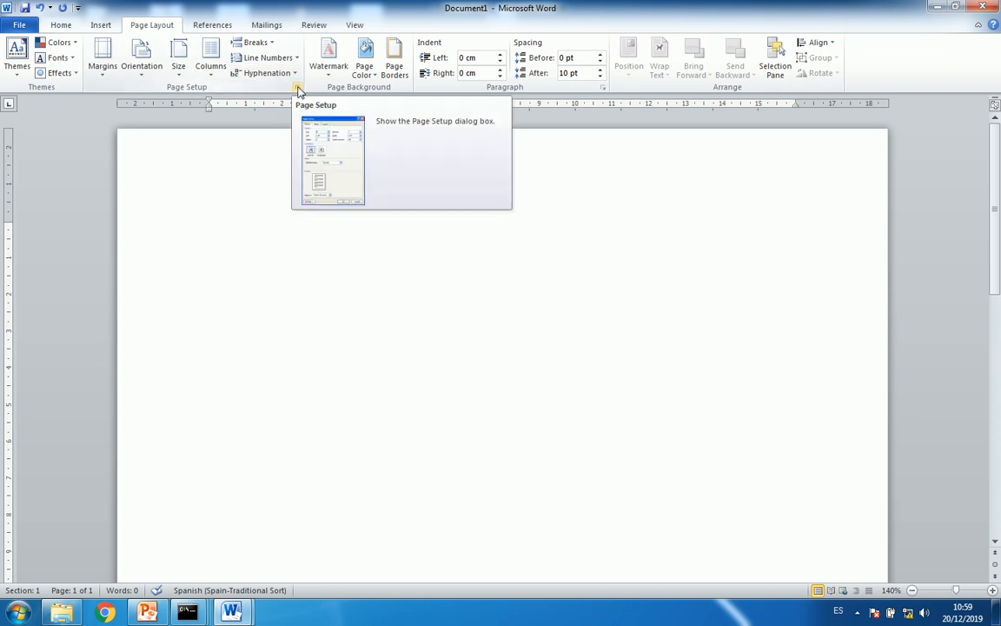
click(298, 88)
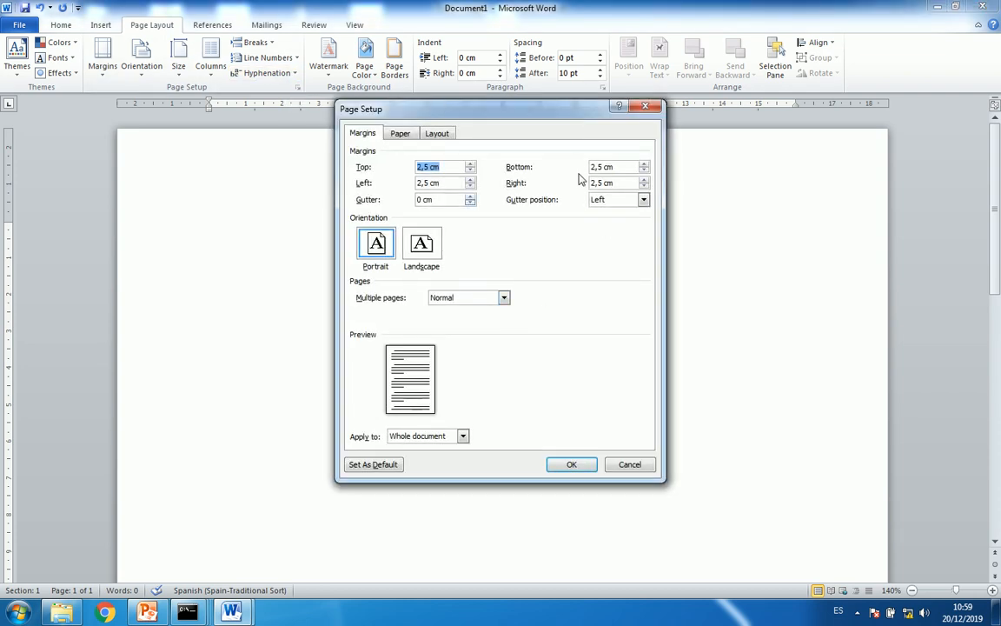
click(422, 246)
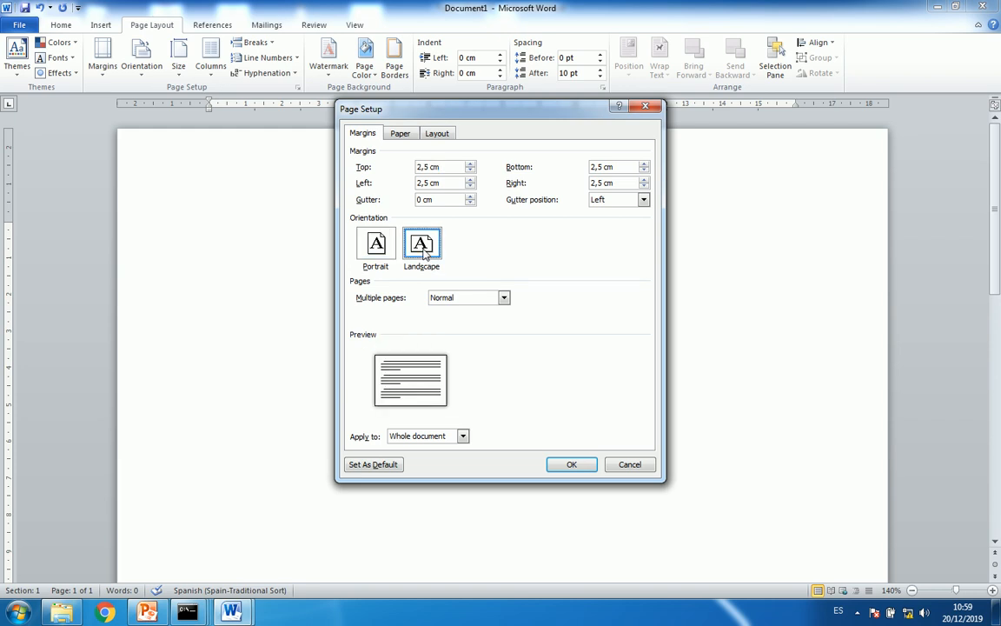
click(401, 135)
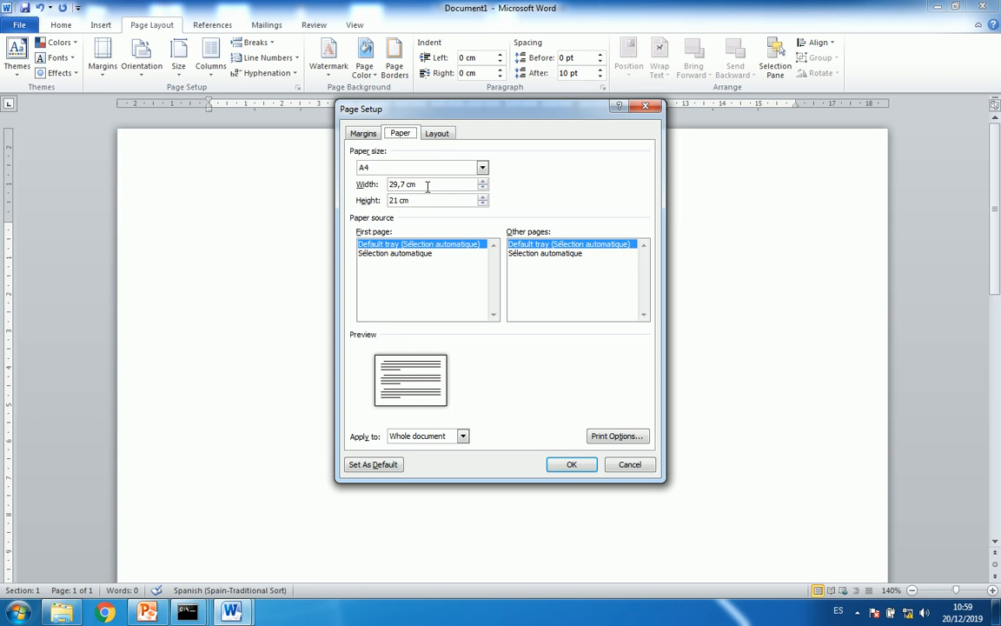
click(364, 133)
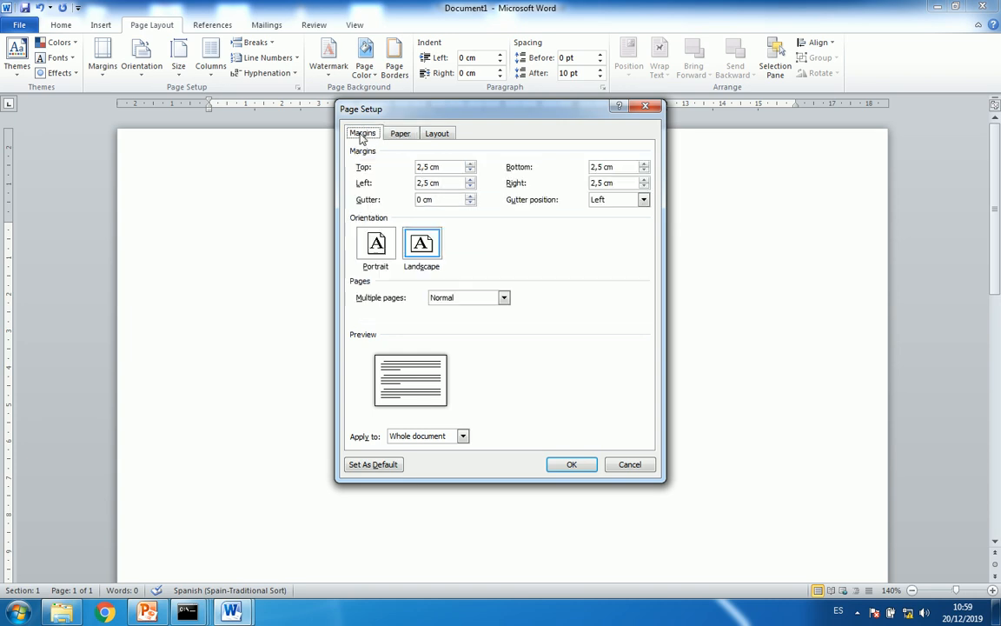
Step: Return the orientation to portrait, review the paper size and the left and right margins, and cancel Page Setup
click(376, 247)
click(400, 133)
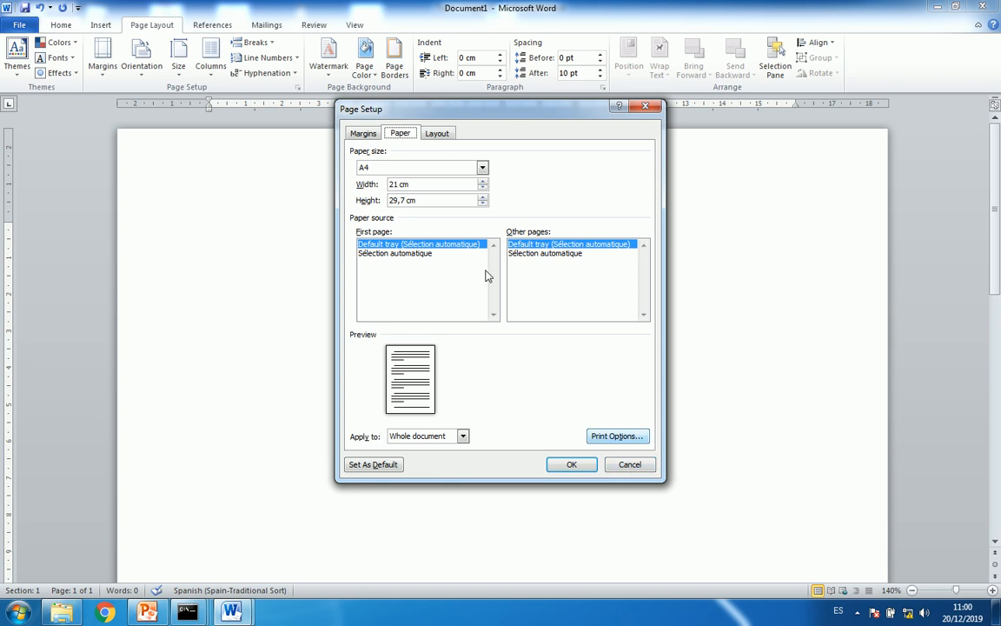
click(363, 134)
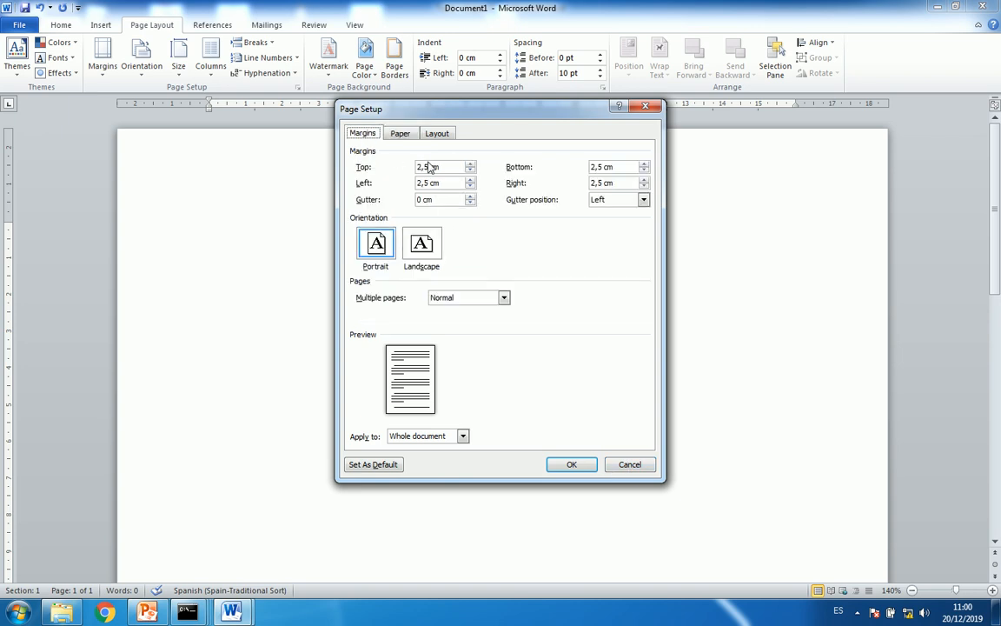
drag(439, 182, 391, 182)
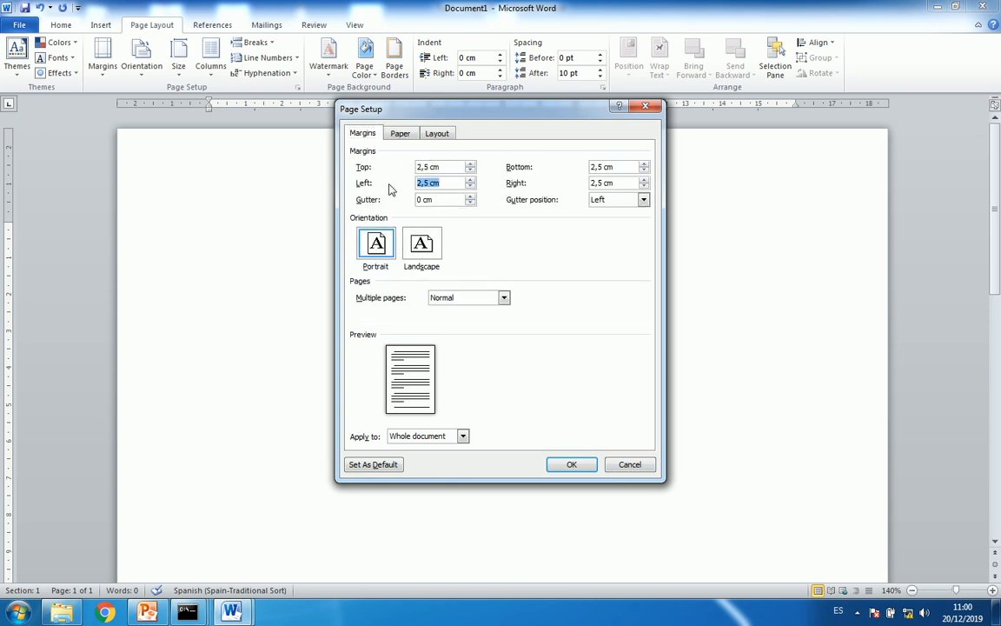
drag(616, 182, 587, 182)
click(631, 463)
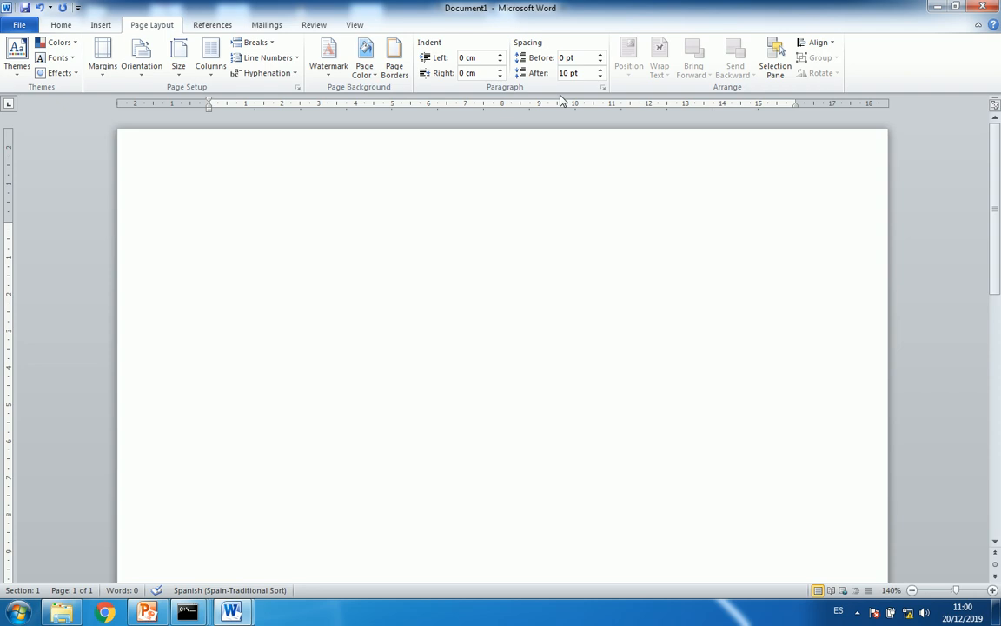
Step: Review the available paper sizes in Page Setup down to Custom size, and cancel without changing the A4 setting
click(297, 88)
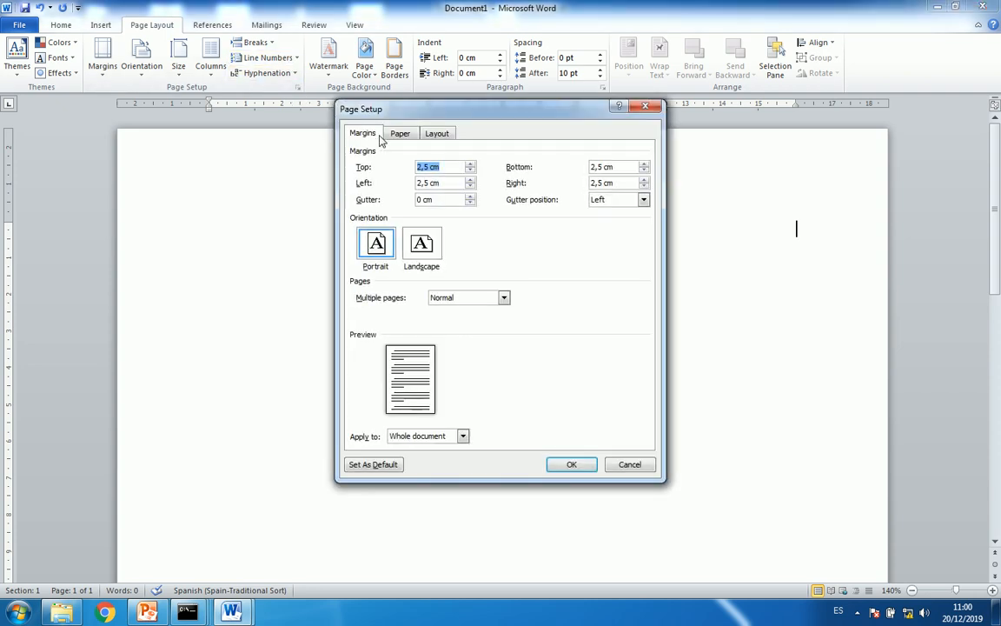
click(400, 133)
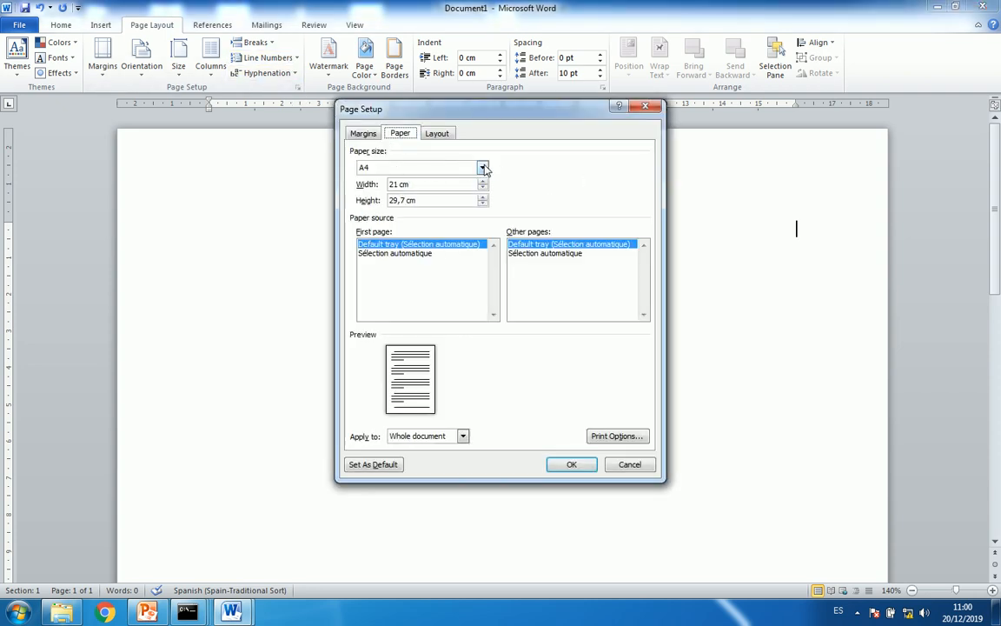
click(483, 168)
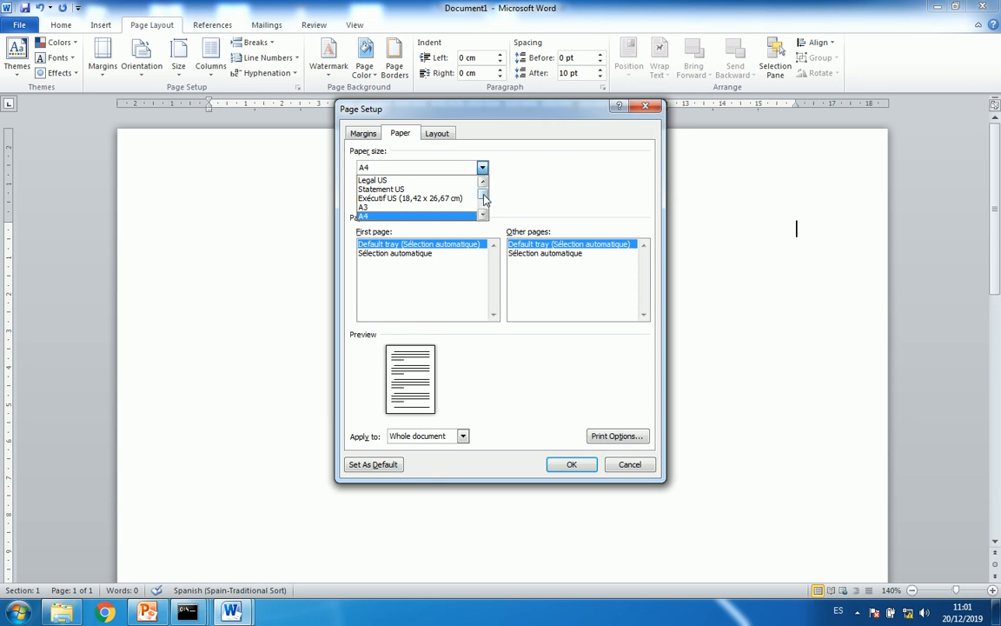
scroll(436, 191, down, 10)
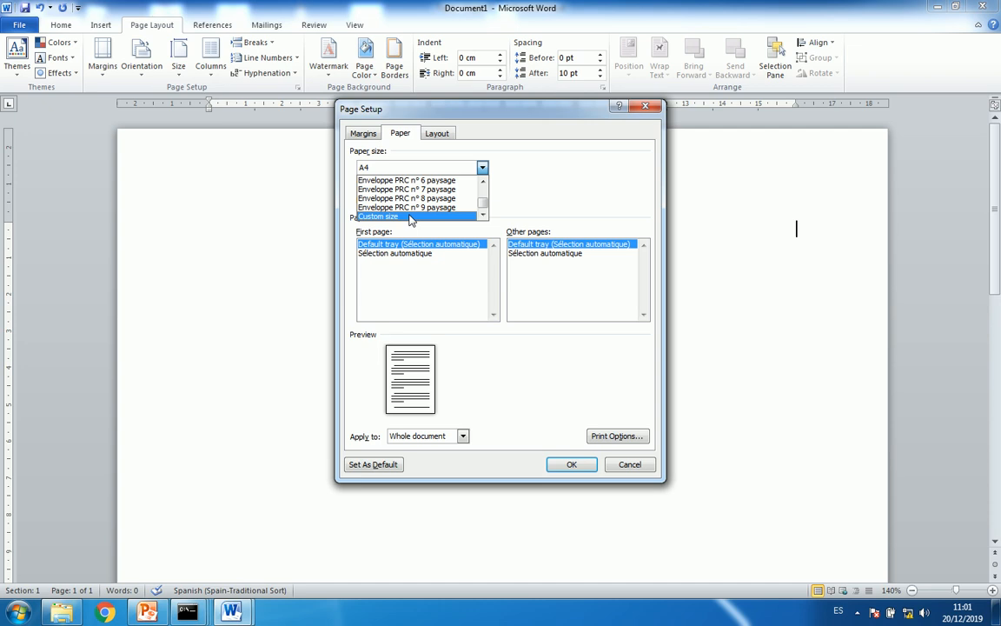
click(629, 464)
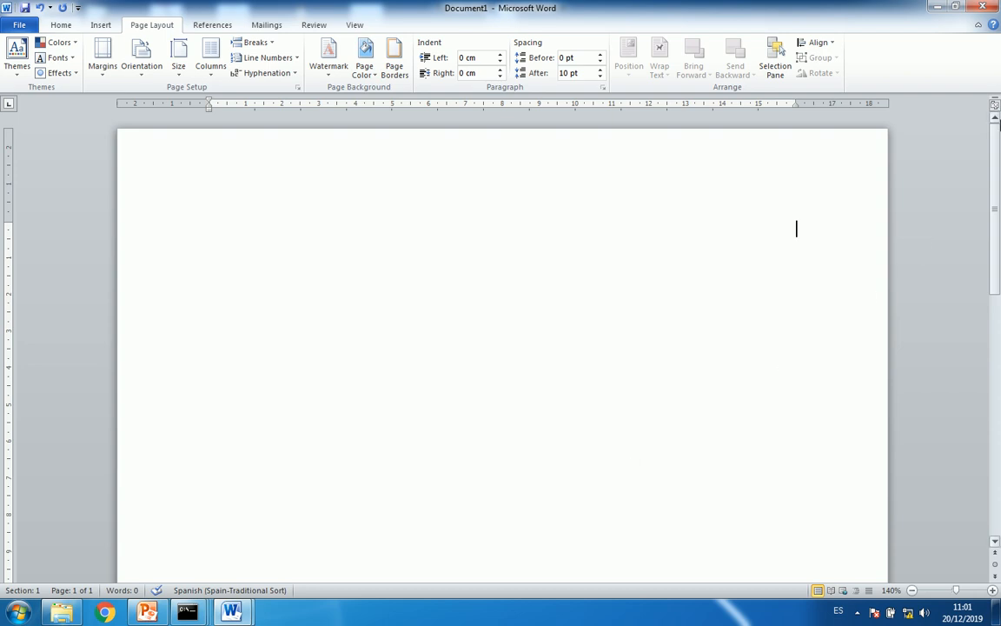
Step: Close the blank document without saving it
click(983, 7)
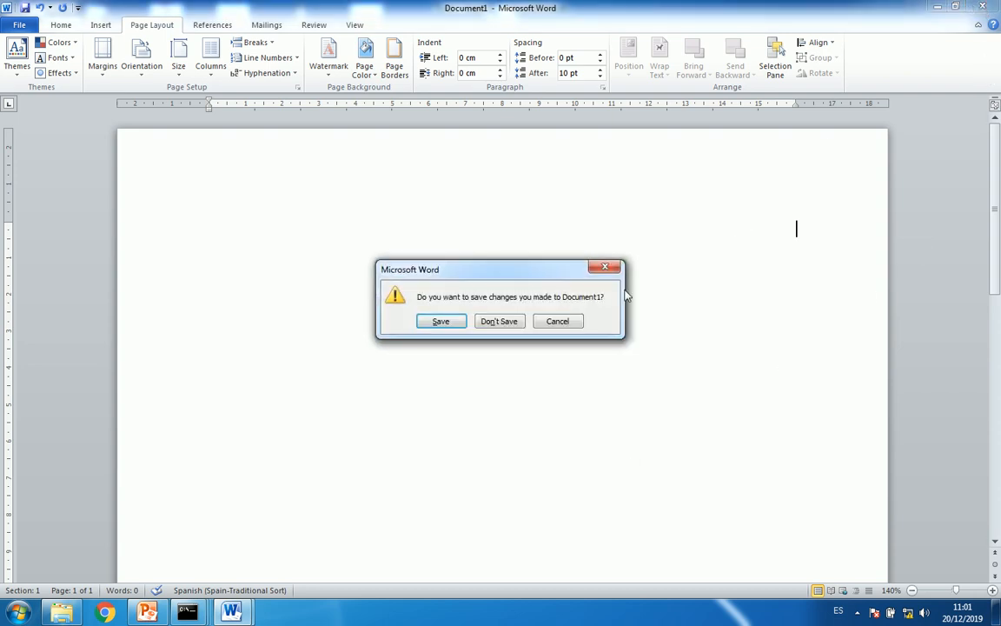
click(501, 322)
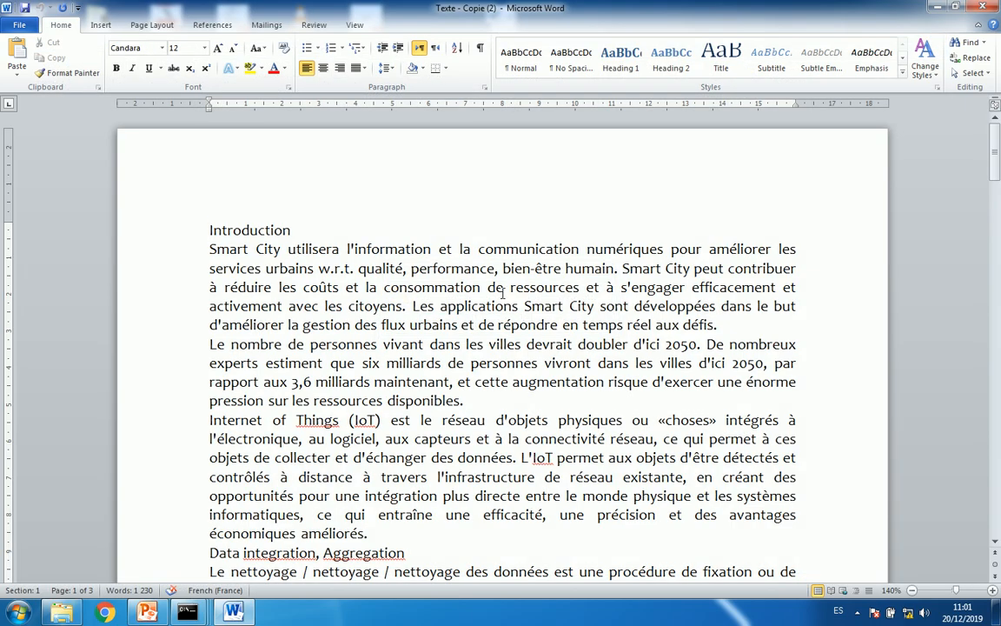
Step: Zoom the Texte - Copie (2) document in to 170%
click(994, 592)
click(993, 592)
click(993, 591)
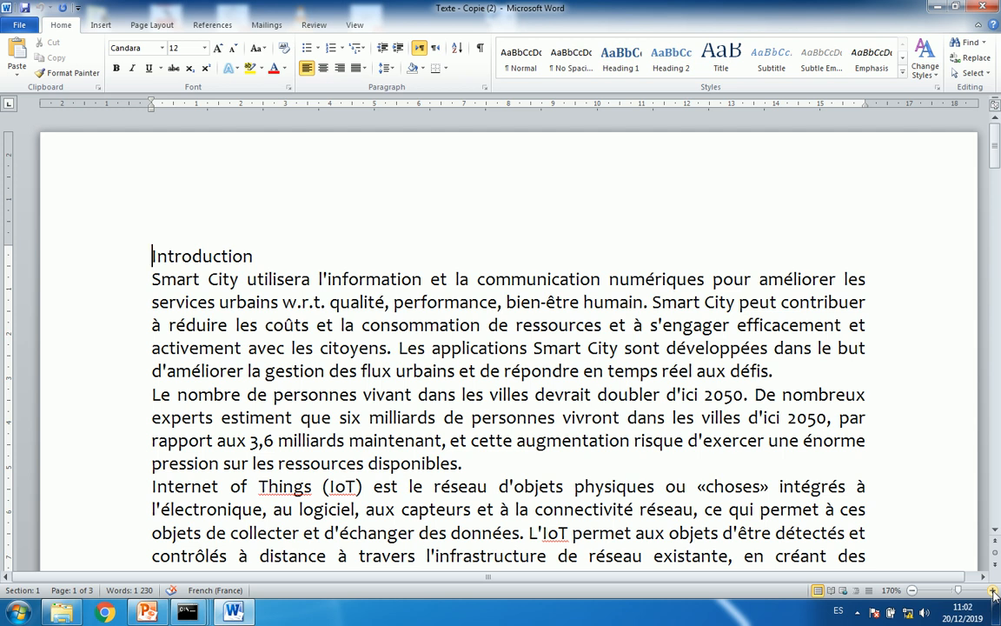
click(996, 613)
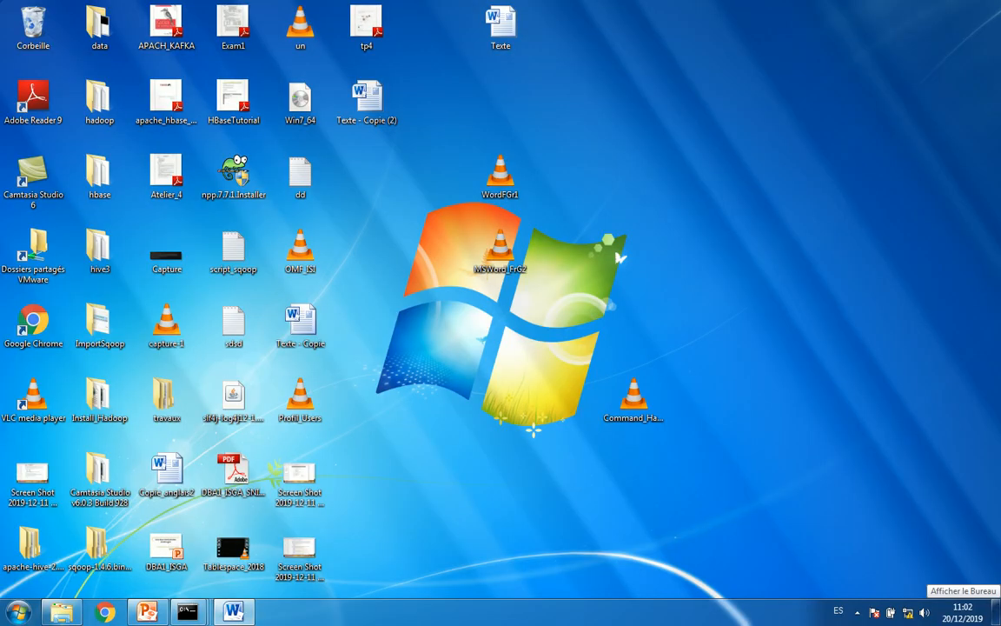
click(996, 612)
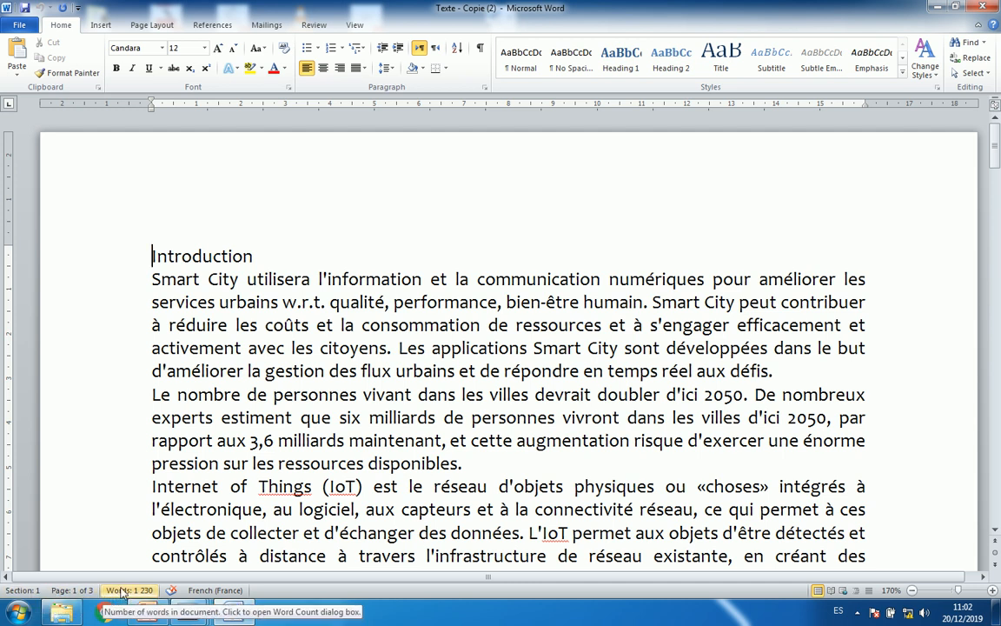
Step: Hide the Section indicator from the status bar
right_click(255, 592)
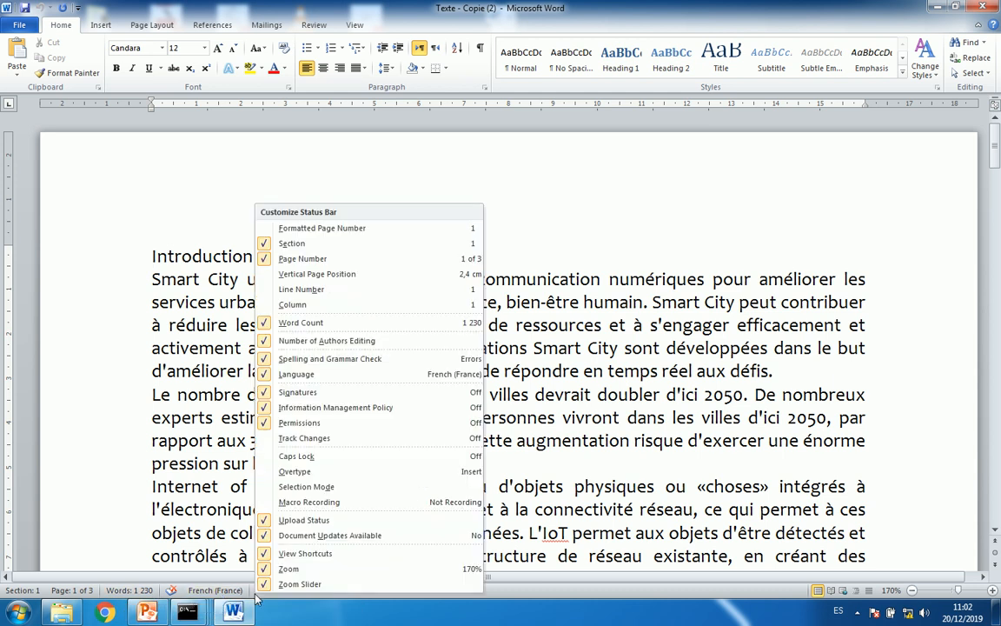
click(292, 243)
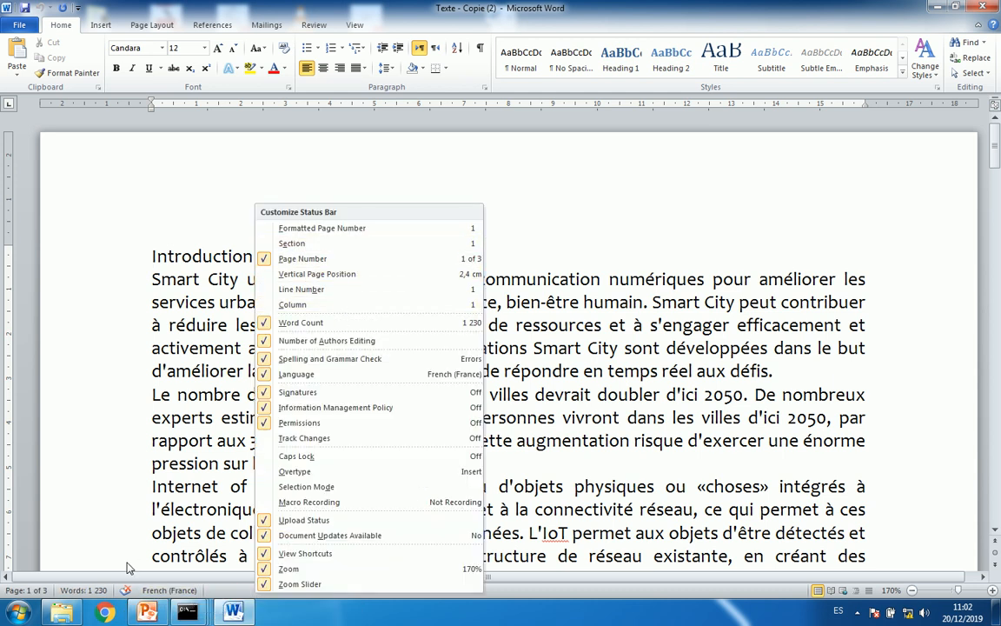
click(87, 551)
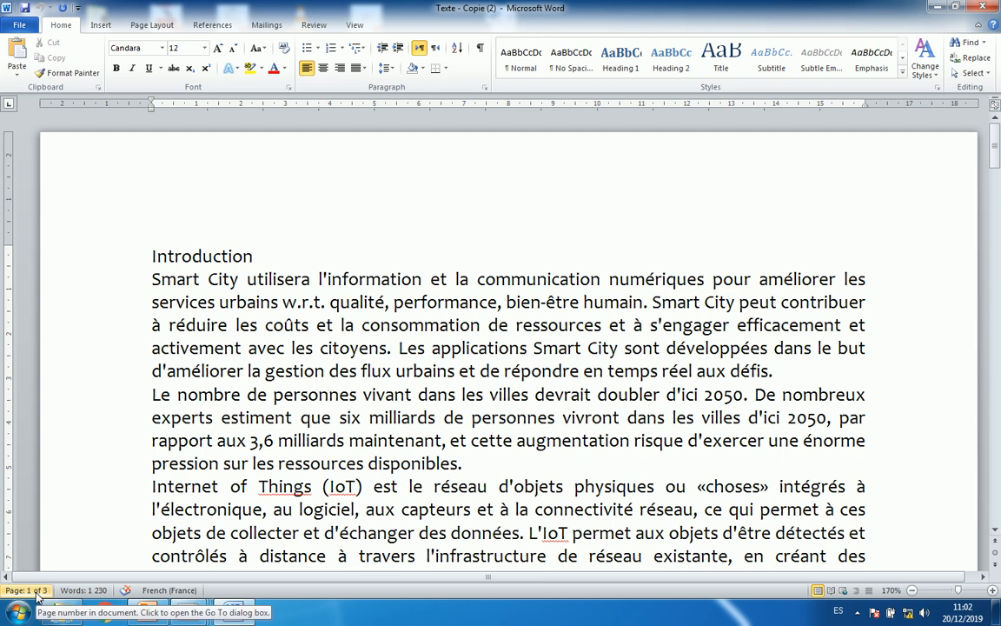
Step: Select the heading line "Data integration, Aggregation" in the document
scroll(191, 472, down, 2)
scroll(192, 472, down, 2)
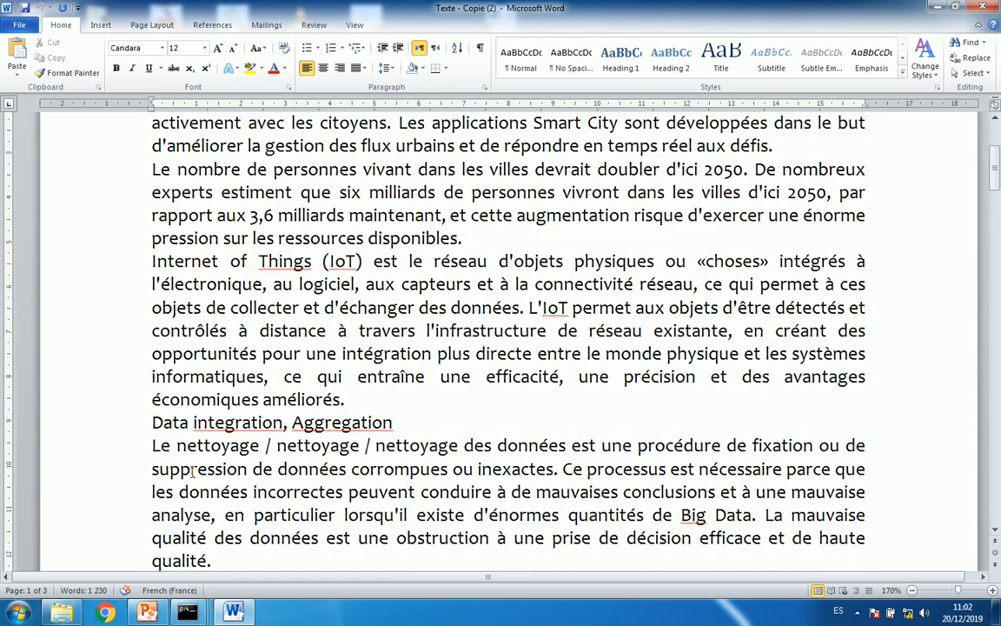
click(139, 424)
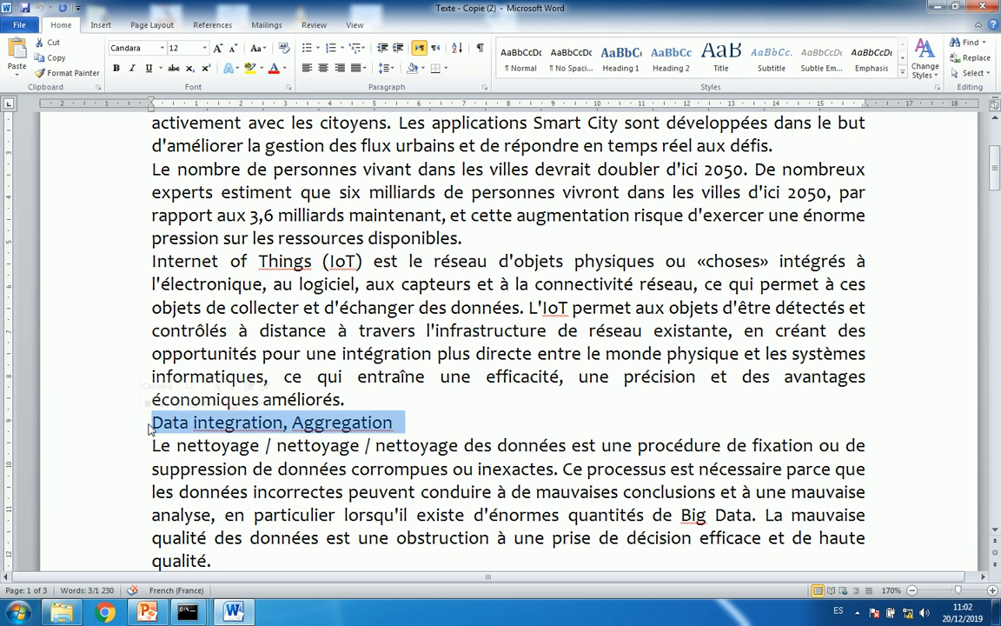
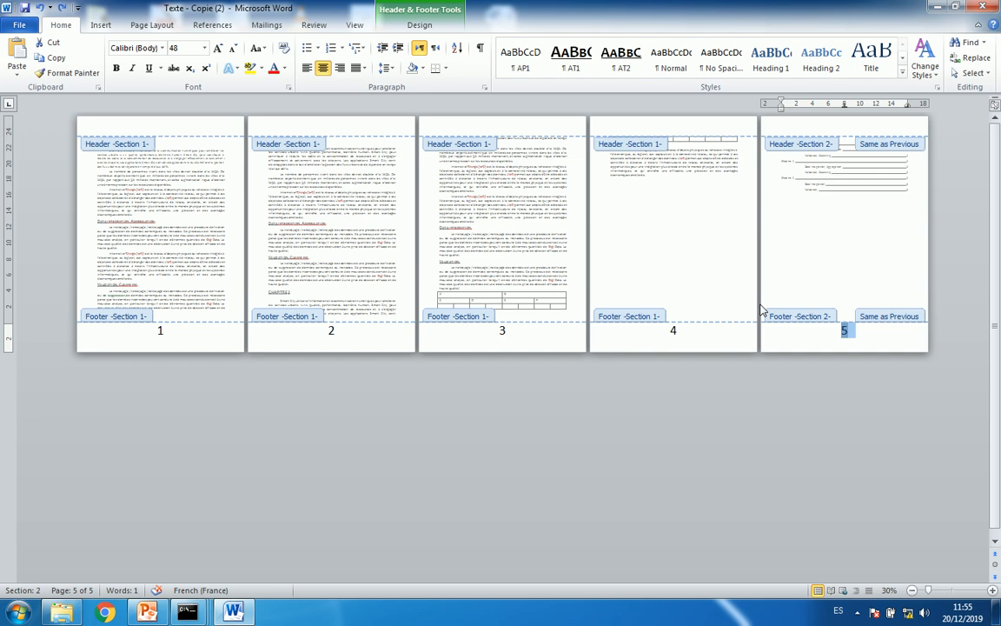
Step: Unlink the Section 2 footer on page 5 from the previous section
click(850, 331)
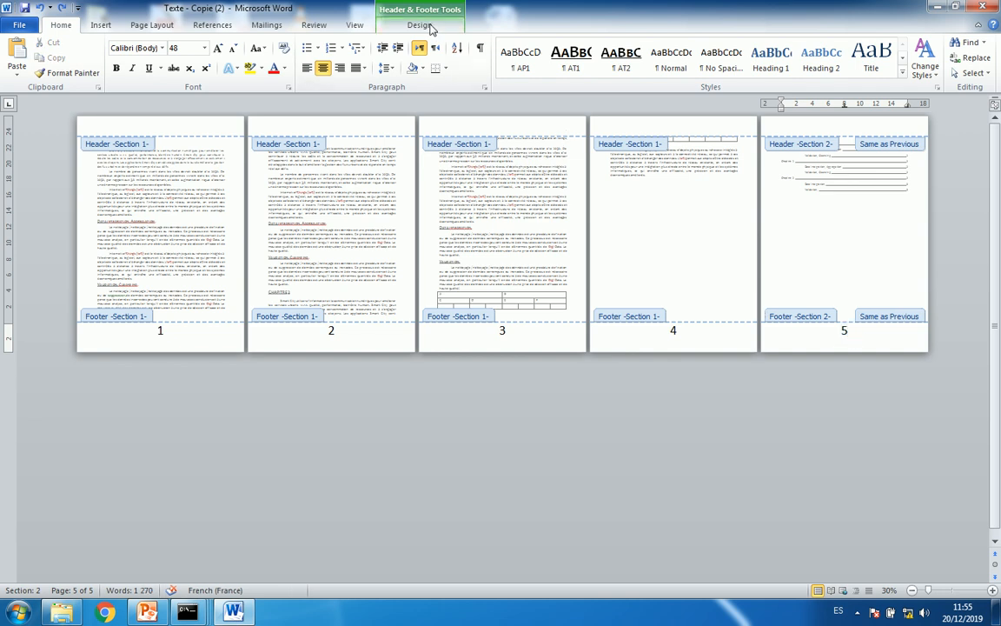
click(426, 26)
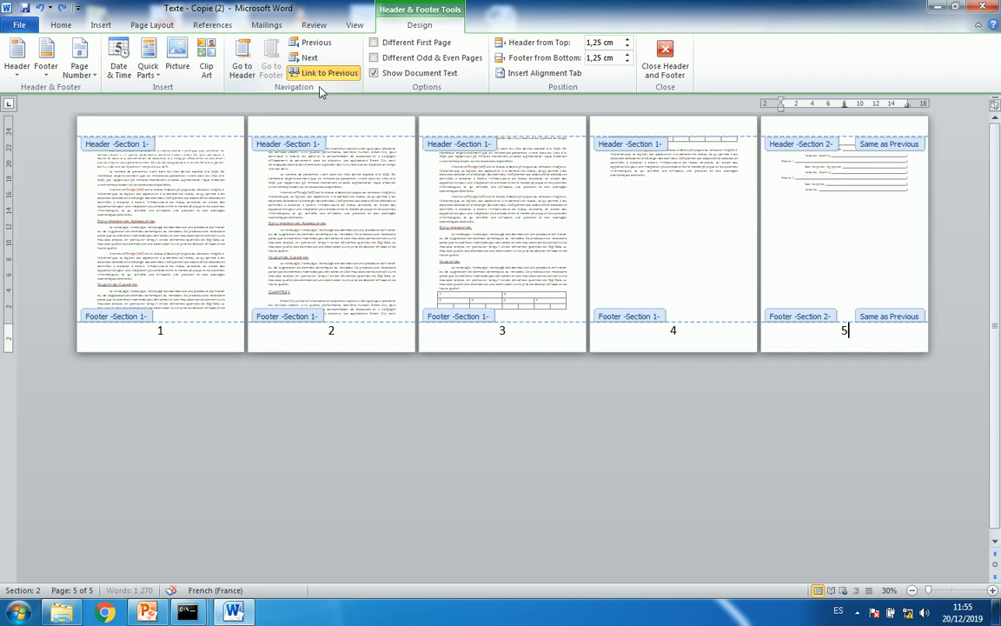
click(327, 88)
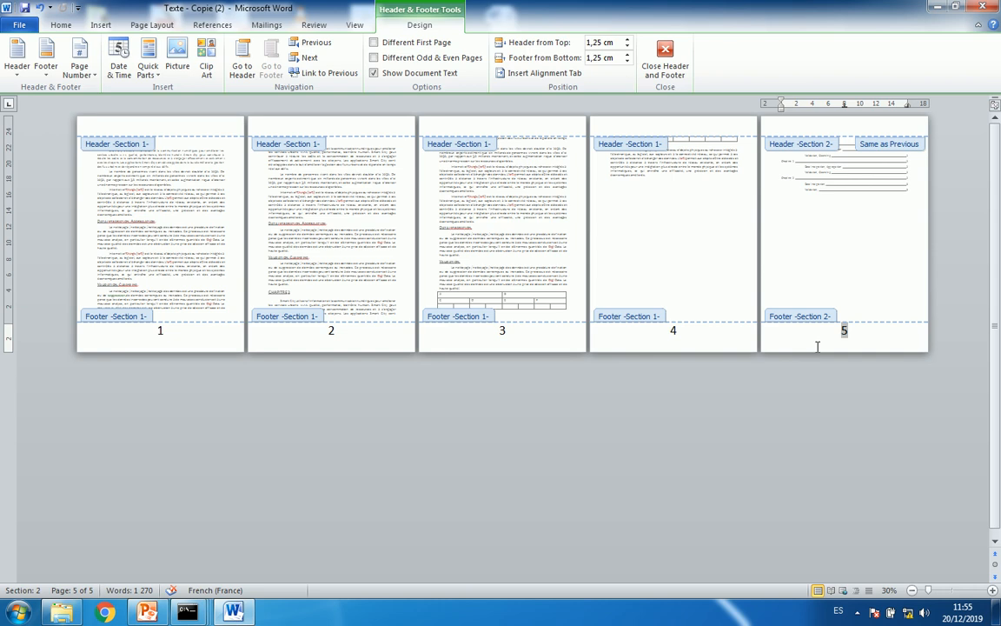
Step: Check the link setting of the Section 2 header and delete the page number from the Section 2 footer
click(832, 128)
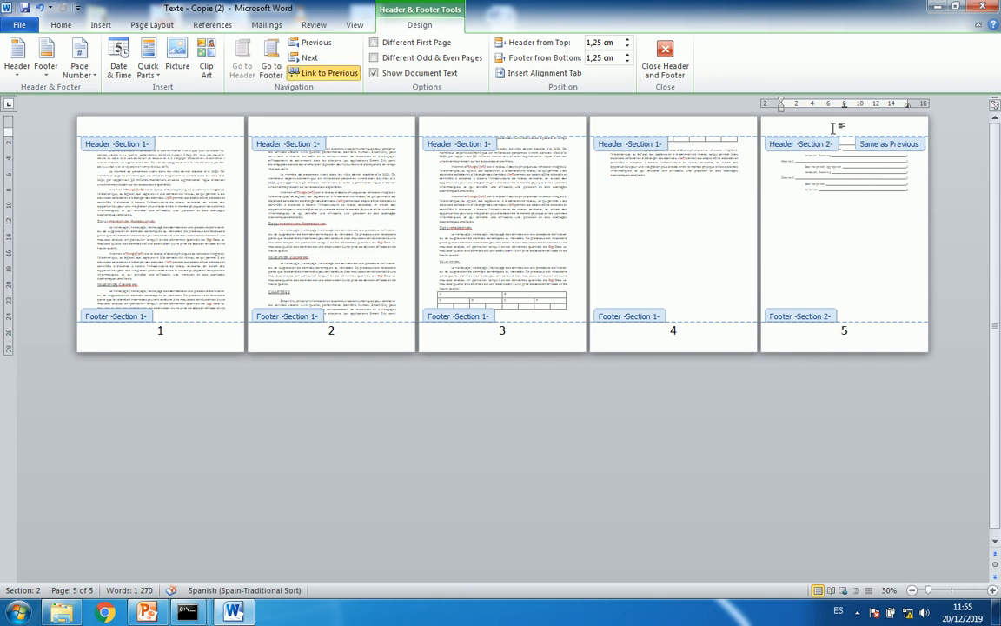
click(868, 333)
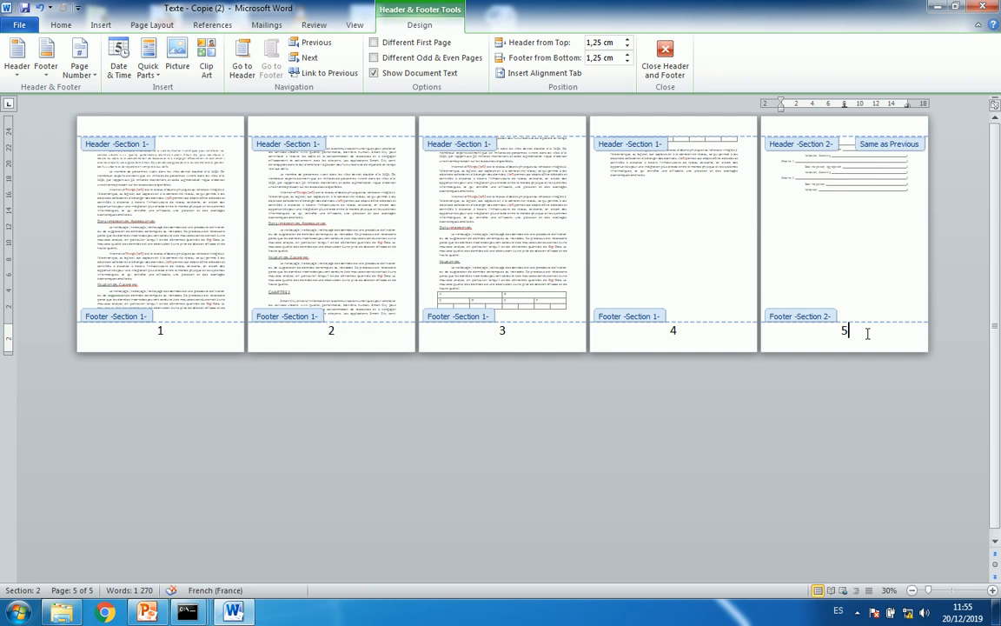
key(BackSpace)
key(BackSpace)
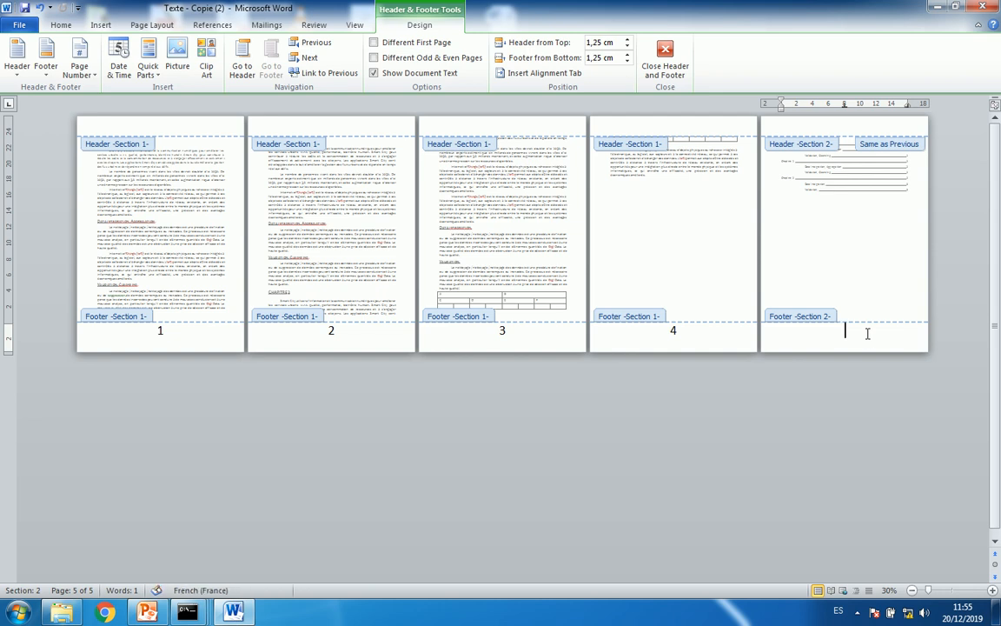
Step: Enter the sample text "kjvbkjsvkbñkv" in the Section 2 footer and erase it again
text(kjvbkjsvkbñkv)
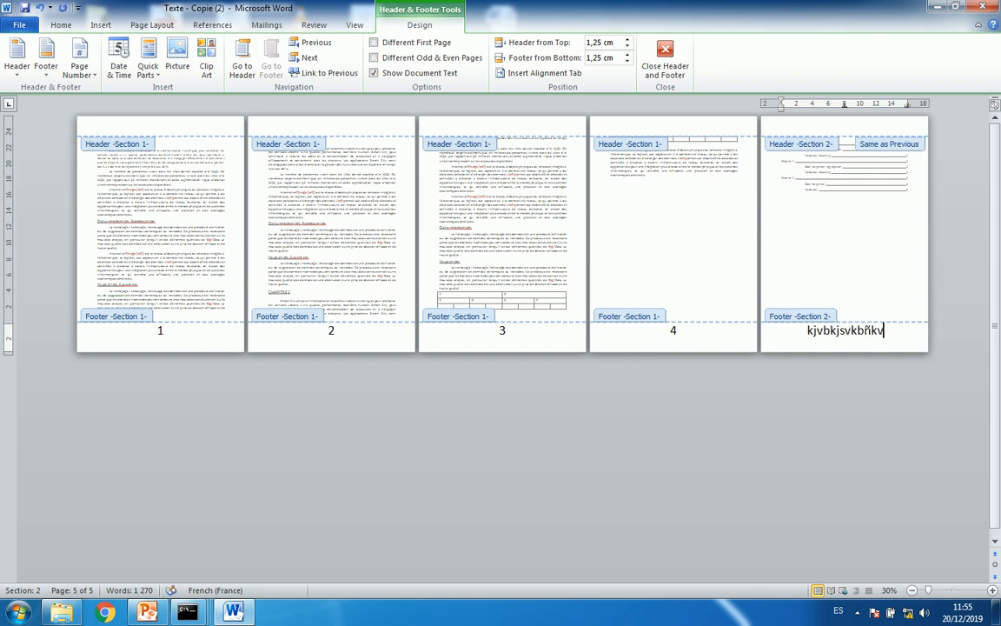
key(BackSpace)
key(BackSpace)
key(BackSpace)
key(BackSpace)
key(BackSpace)
key(BackSpace)
key(BackSpace)
key(BackSpace)
key(BackSpace)
key(BackSpace)
key(BackSpace)
key(BackSpace)
key(BackSpace)
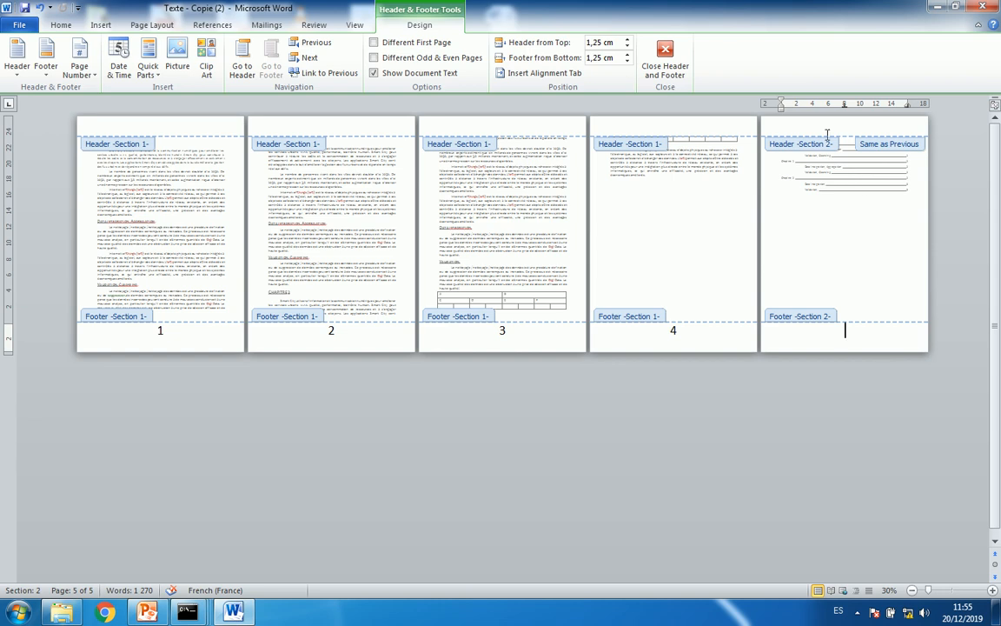
Step: Add the text RAK to the Section 1 header and enlarge it to 36 pt
click(201, 123)
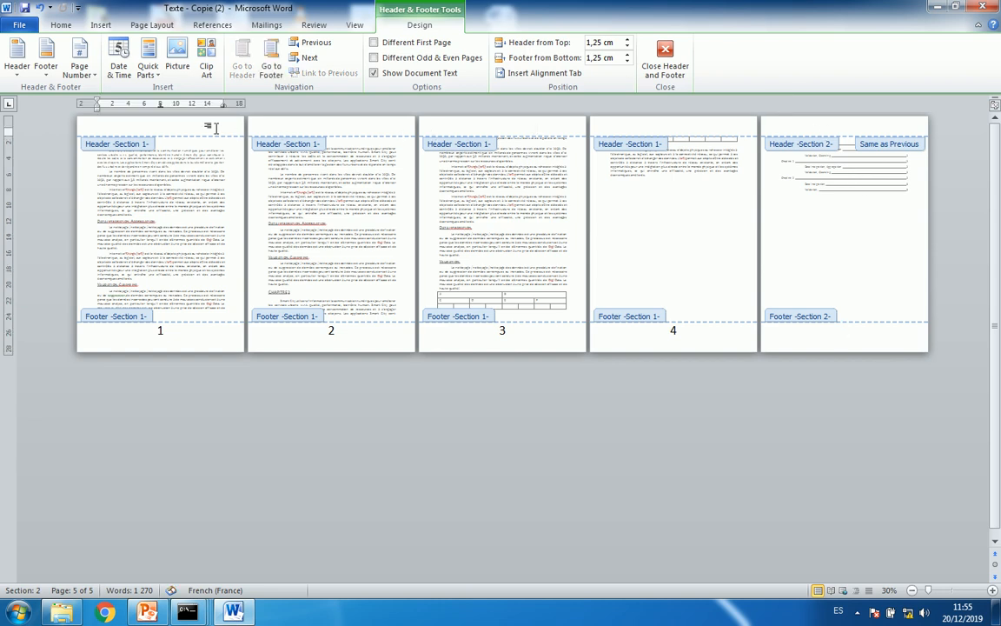
text(fsd)
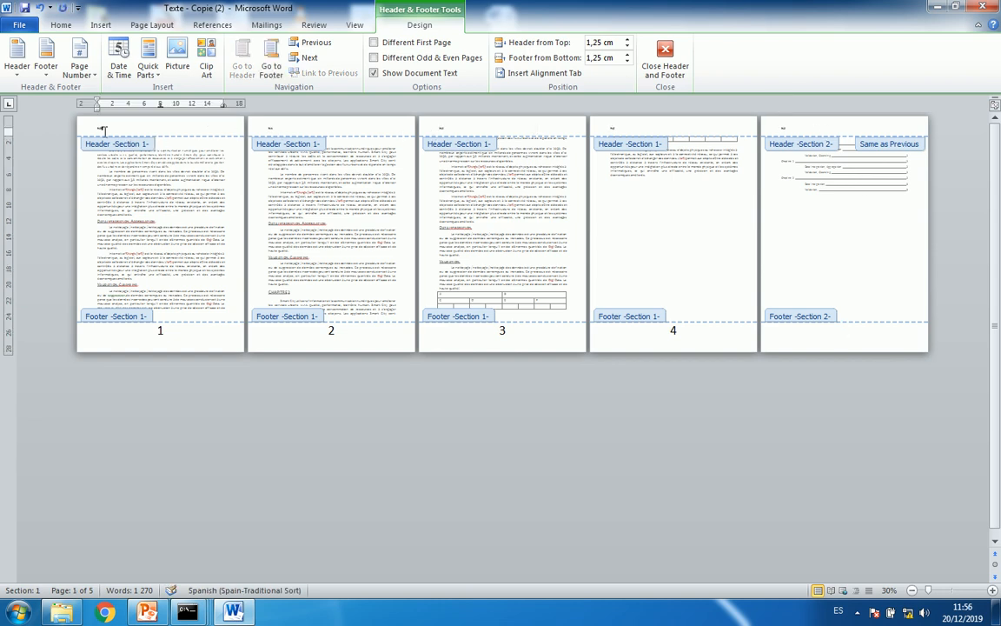
click(77, 131)
click(61, 24)
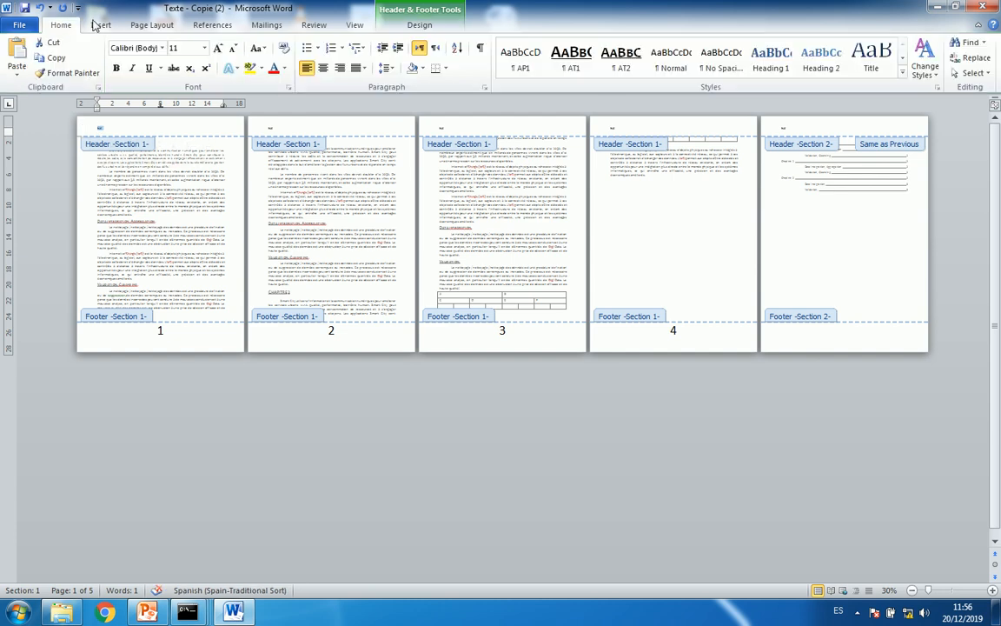
click(218, 48)
click(217, 49)
click(218, 48)
click(218, 49)
click(217, 49)
click(217, 49)
click(217, 49)
click(217, 49)
click(217, 49)
click(217, 48)
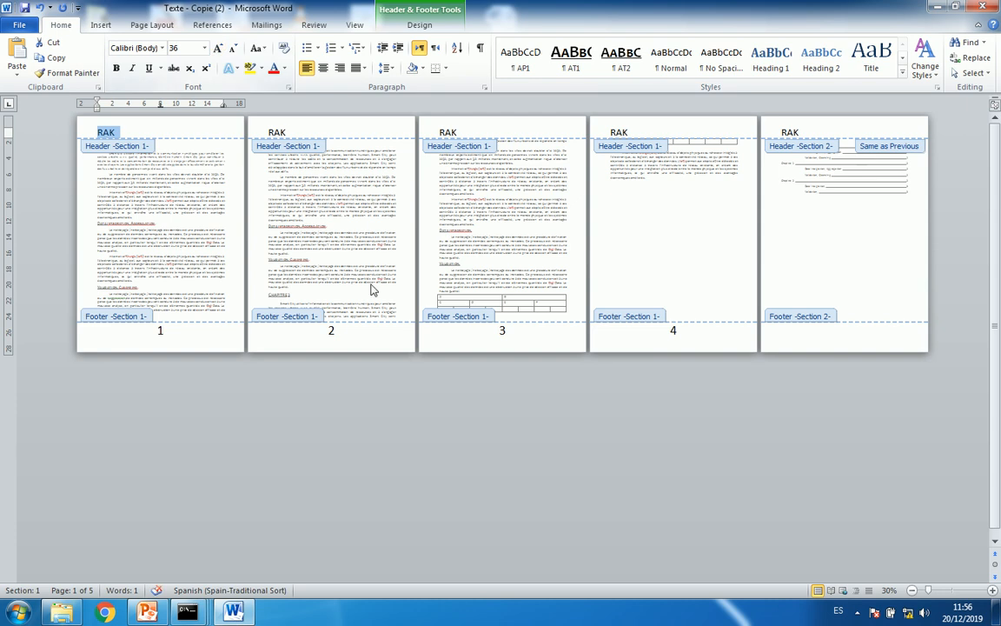
Step: Unlink the Section 2 header on page 5 from the previous section
click(427, 24)
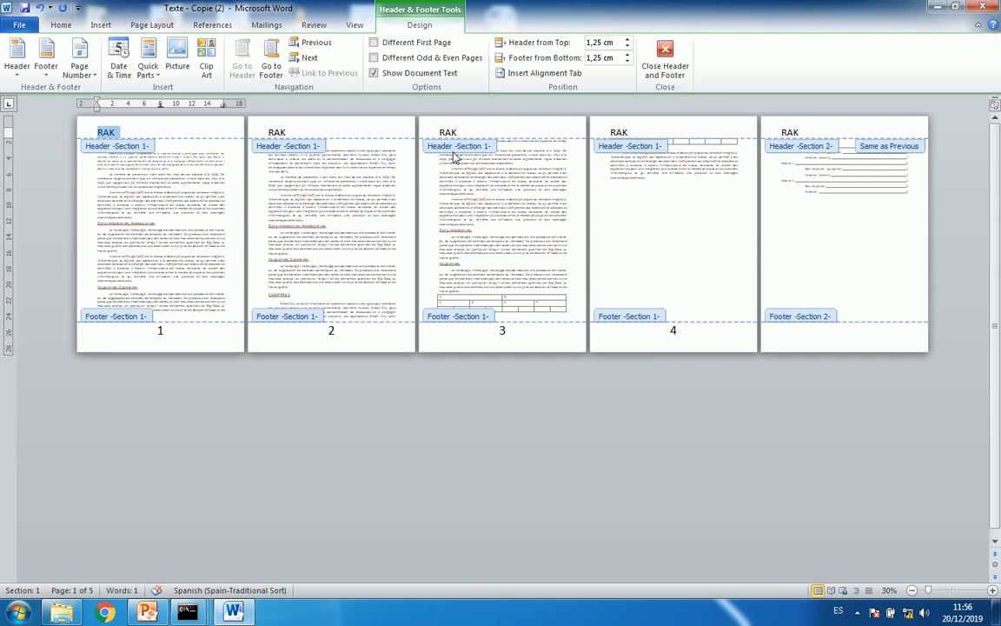
click(821, 136)
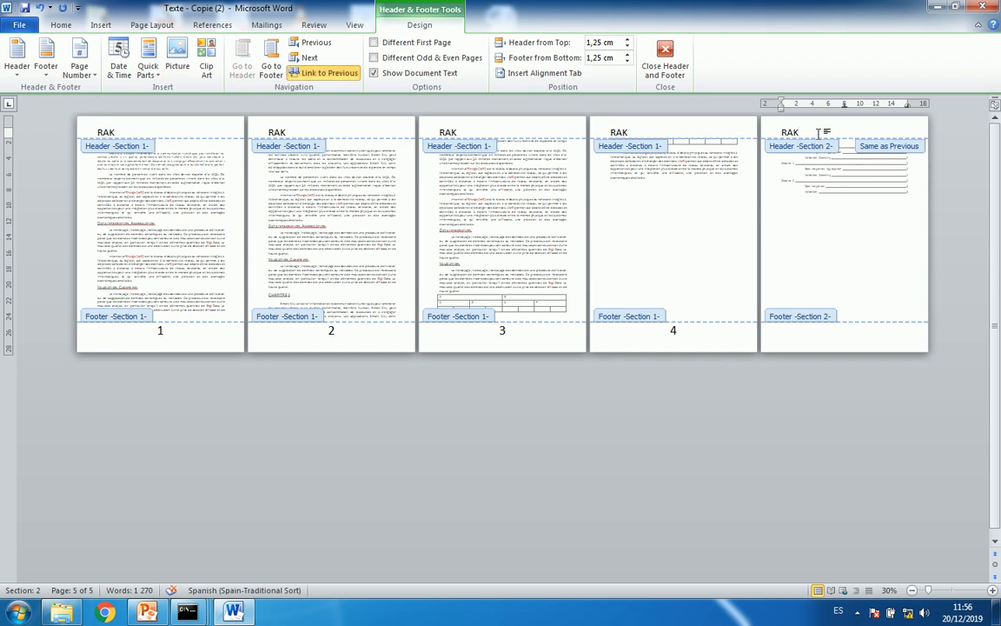
click(328, 74)
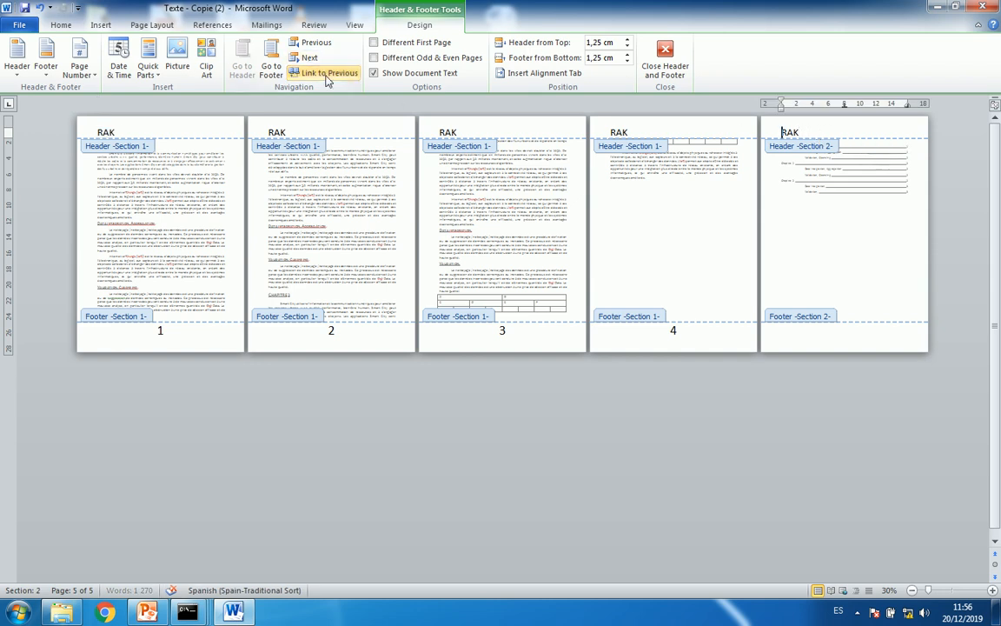
Step: Replace RAK in the Section 2 header with FES and erase it, leaving that header empty
double_click(792, 134)
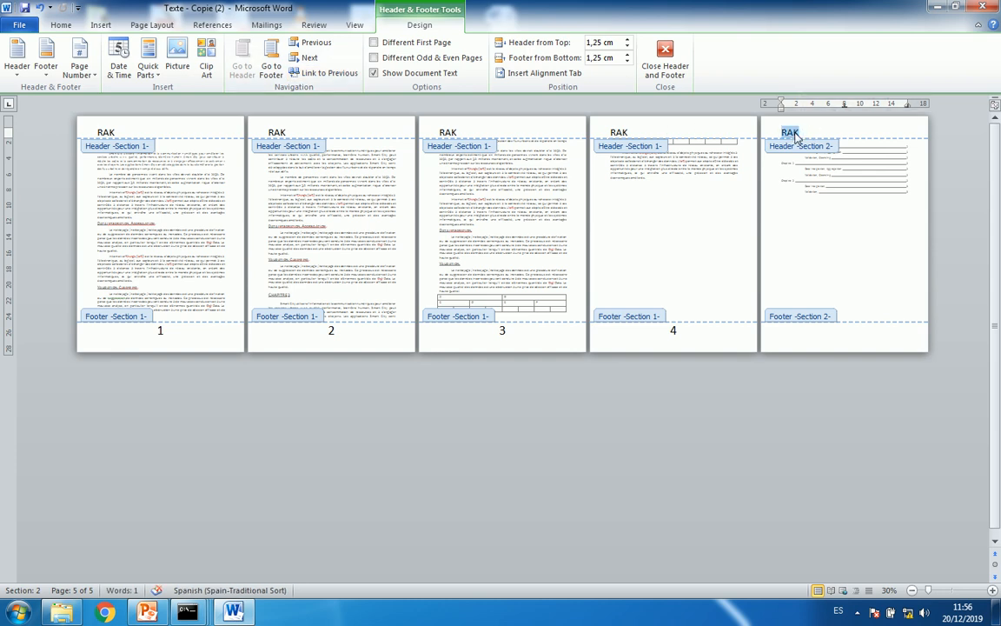
text(FES)
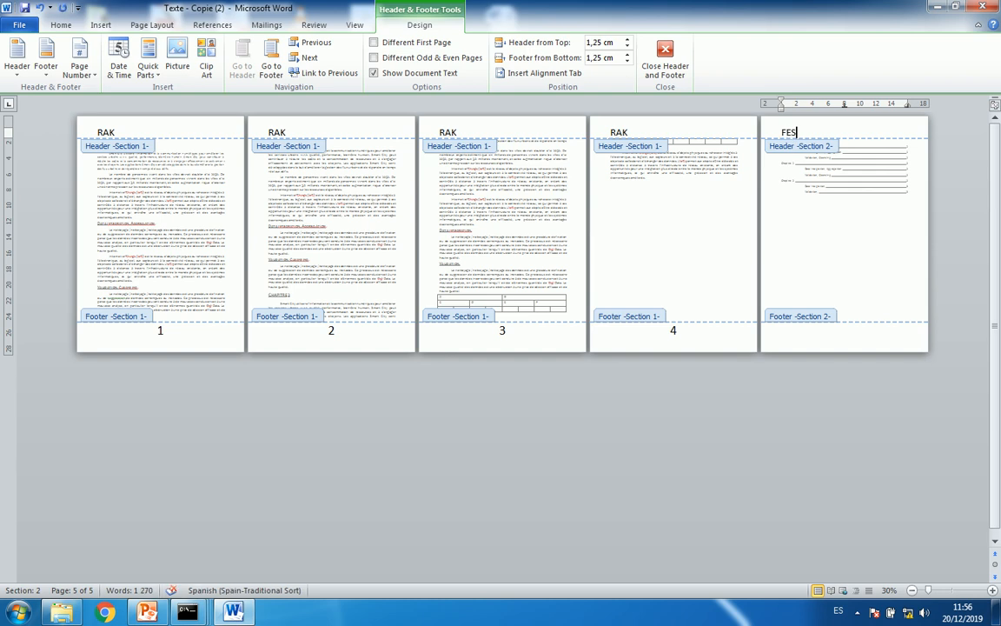
key(BackSpace)
key(BackSpace)
key(BackSpace)
click(336, 130)
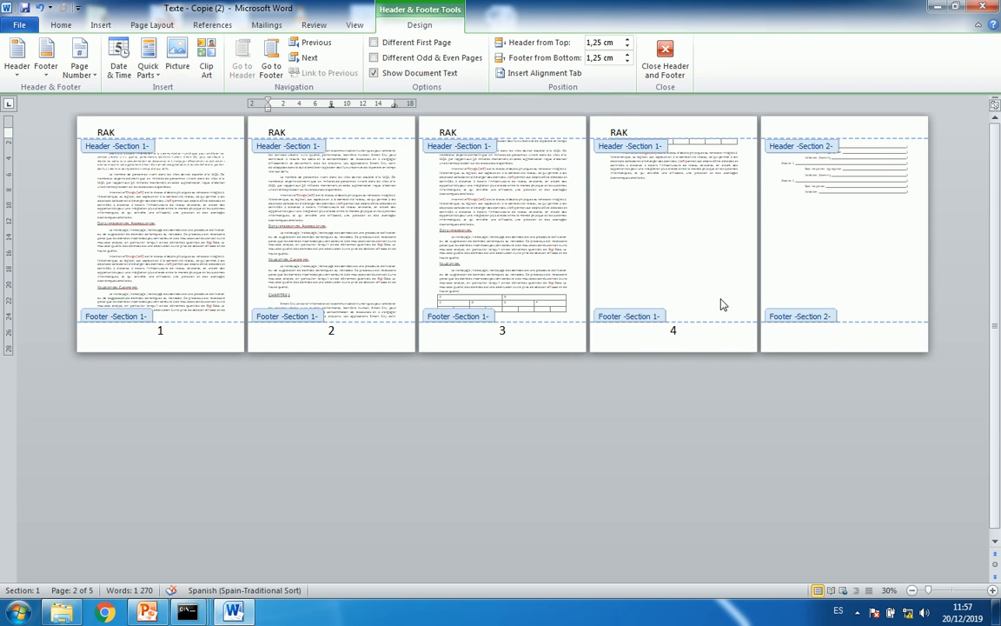
Step: Leave header editing and insert a Next Page section break below the table of contents on page 5
click(823, 236)
double_click(823, 236)
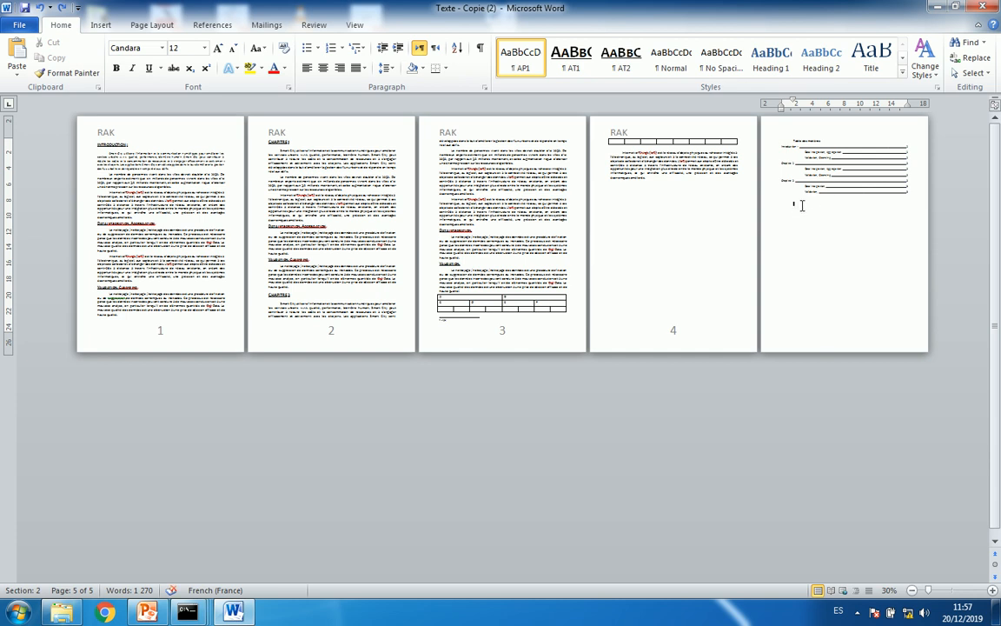
click(164, 27)
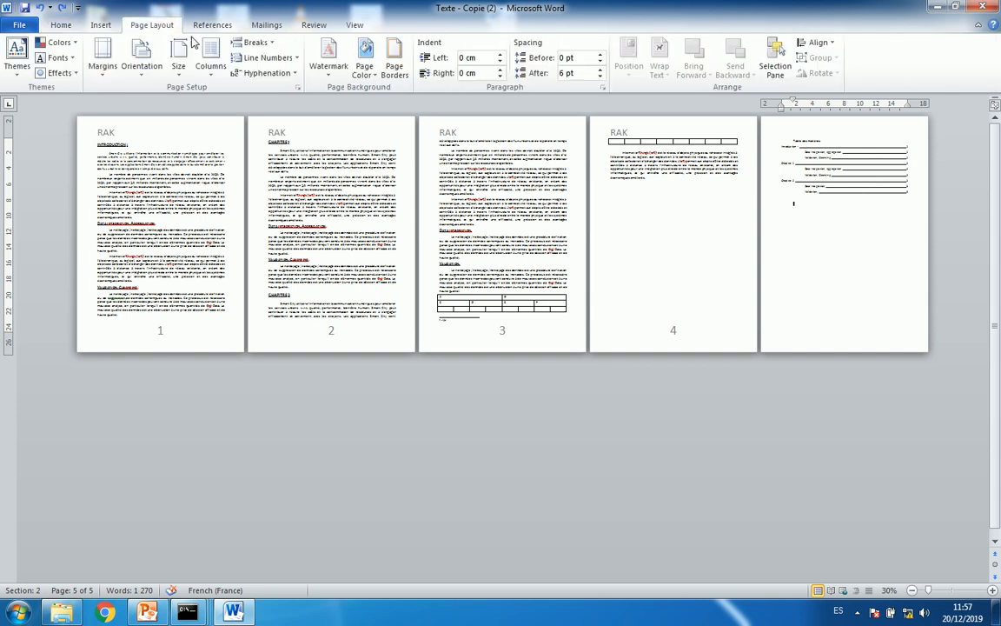
click(254, 42)
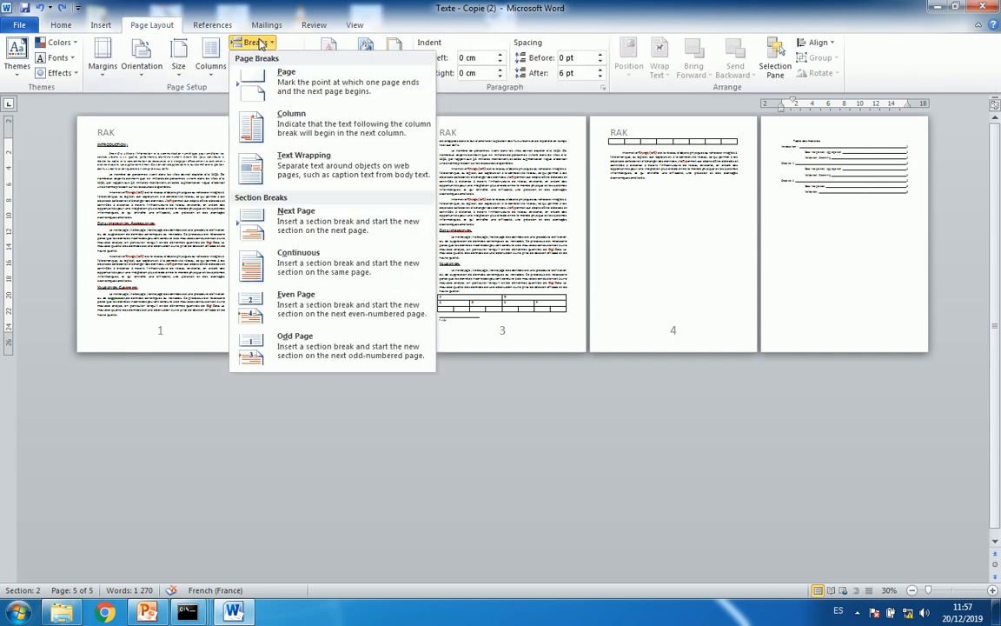
click(278, 230)
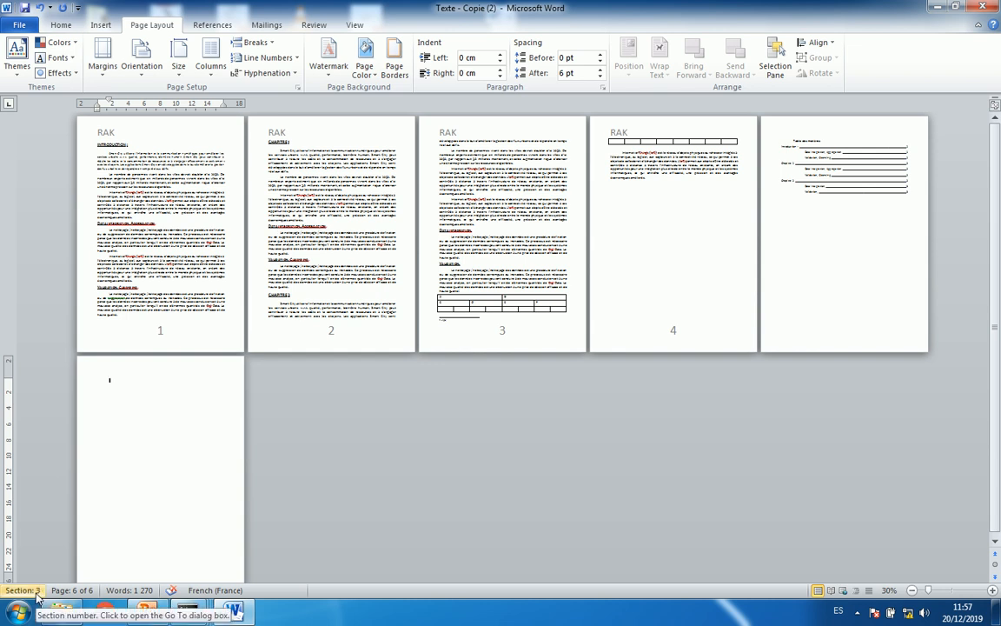
Step: Check which section the pages before the new break belong to by placing the cursor on each of them
click(180, 319)
click(396, 251)
click(571, 164)
click(632, 181)
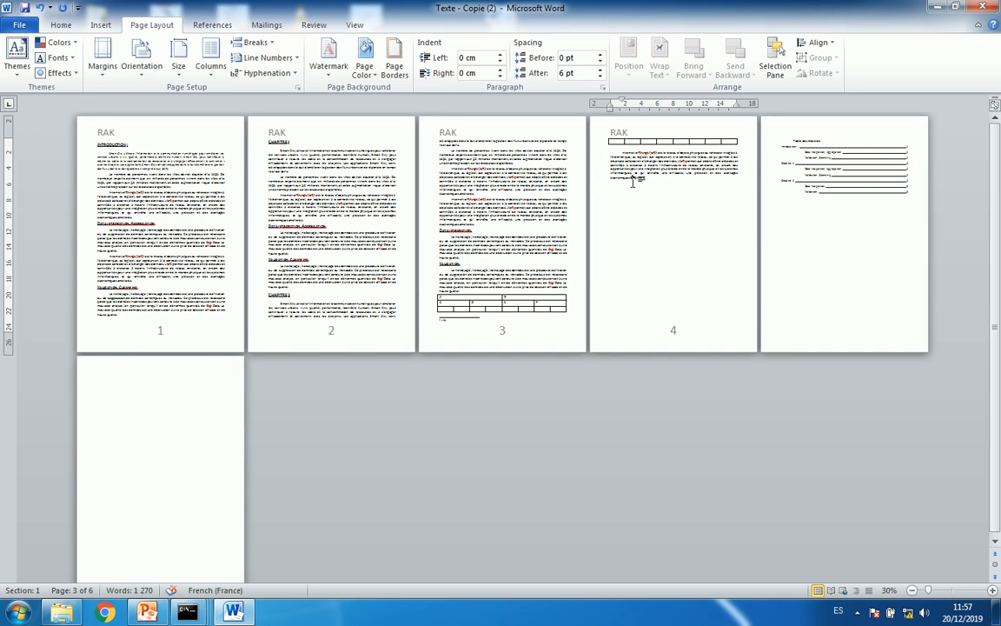
click(867, 163)
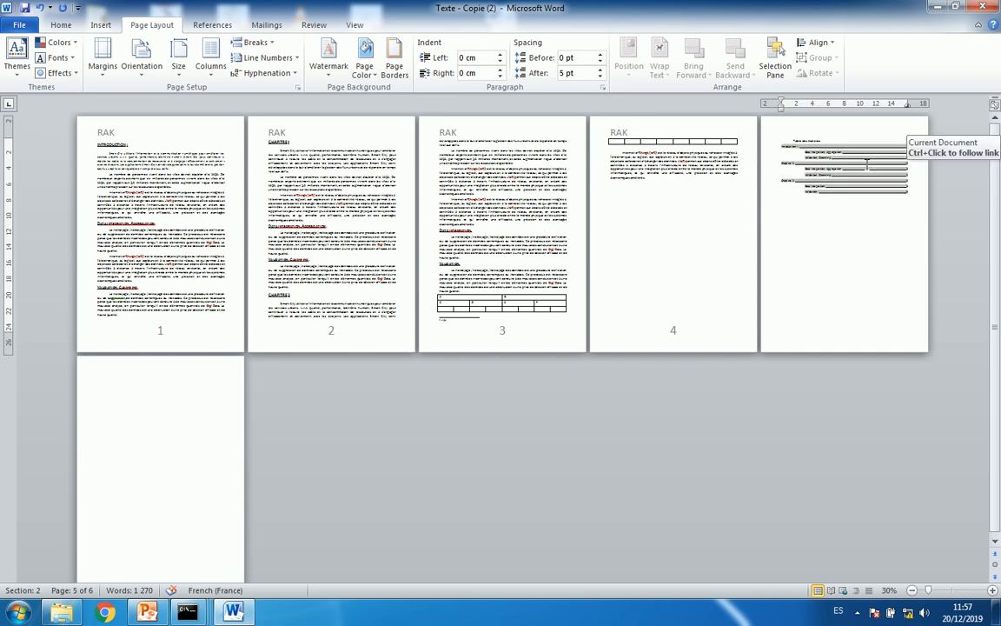
Step: Set the page orientation of Section 3 on page 6 to Landscape, applying the page setup to this section only
click(133, 519)
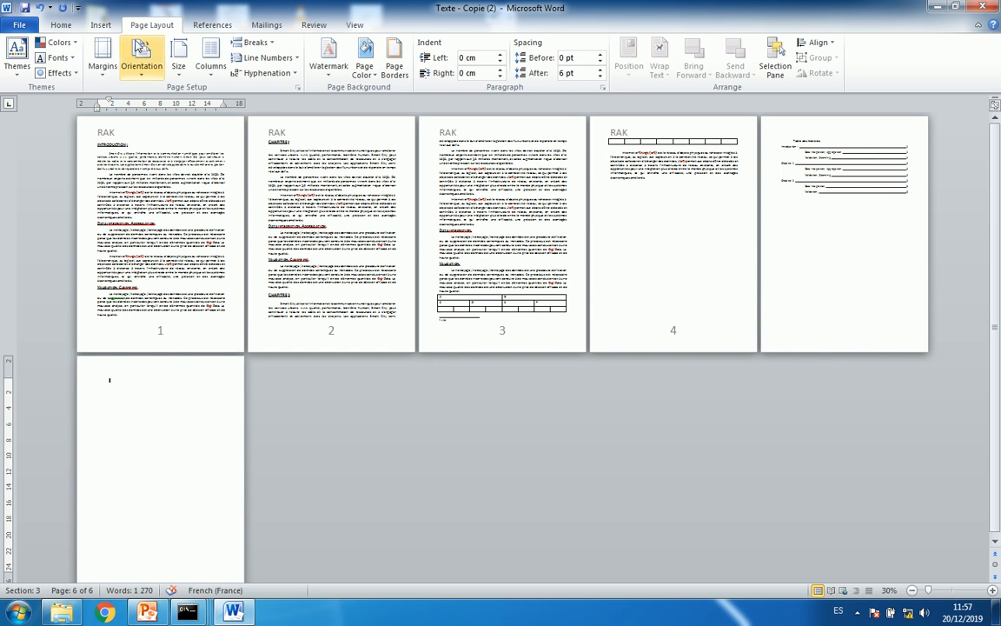
click(297, 87)
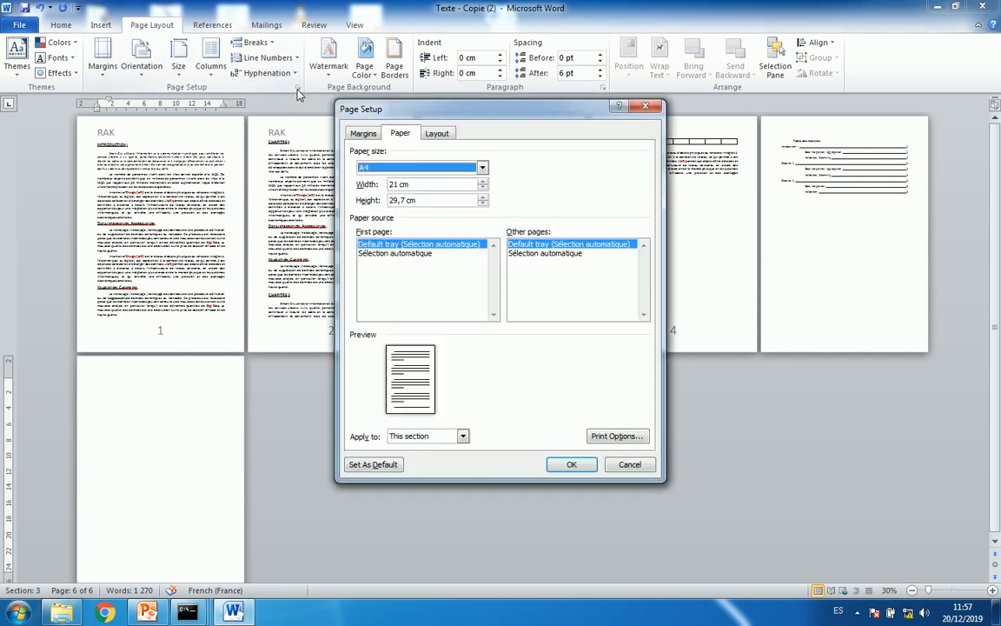
click(363, 133)
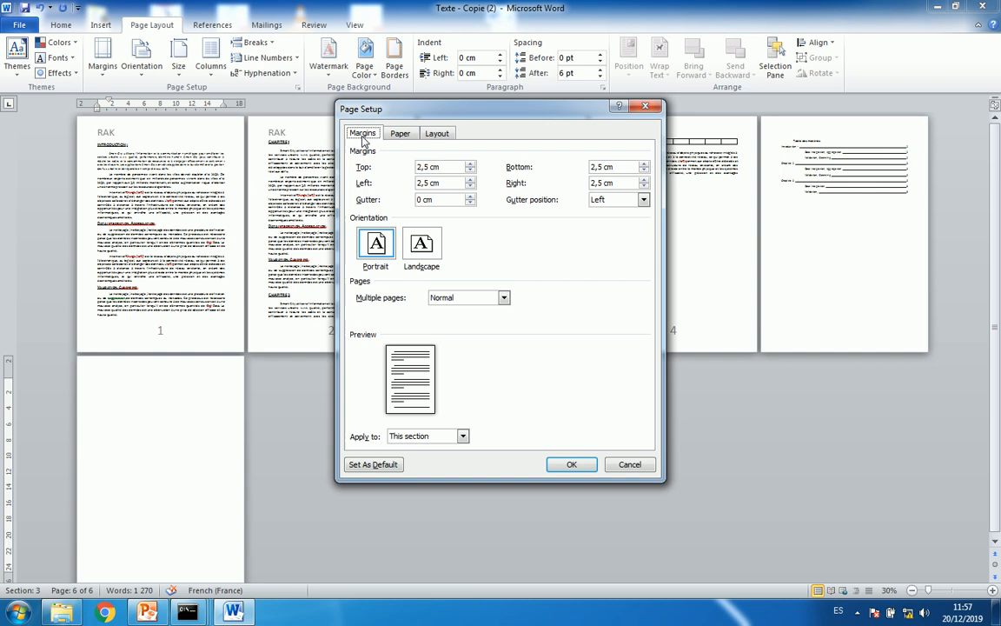
click(422, 245)
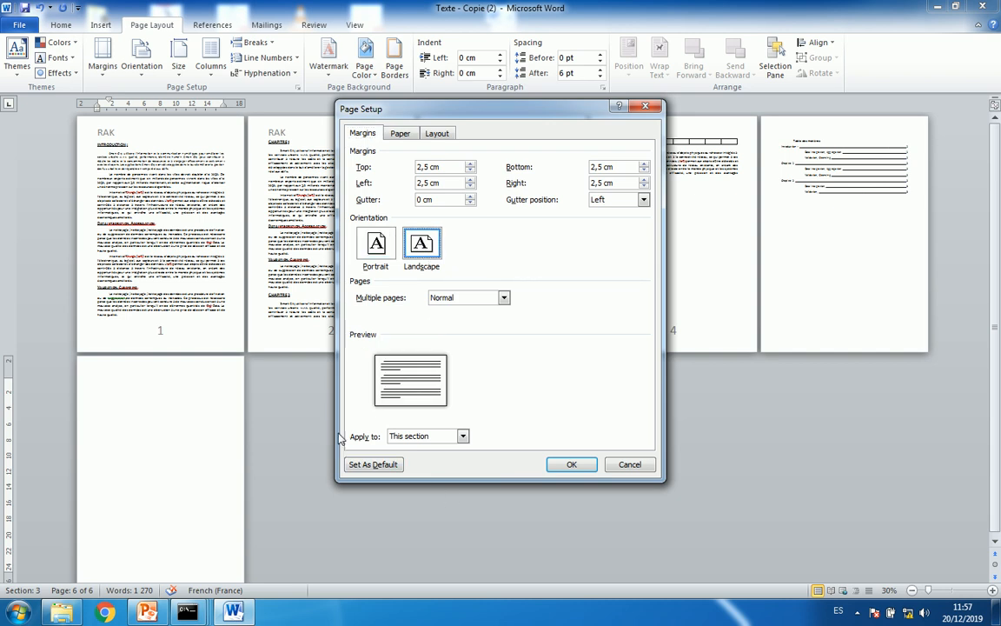
click(443, 437)
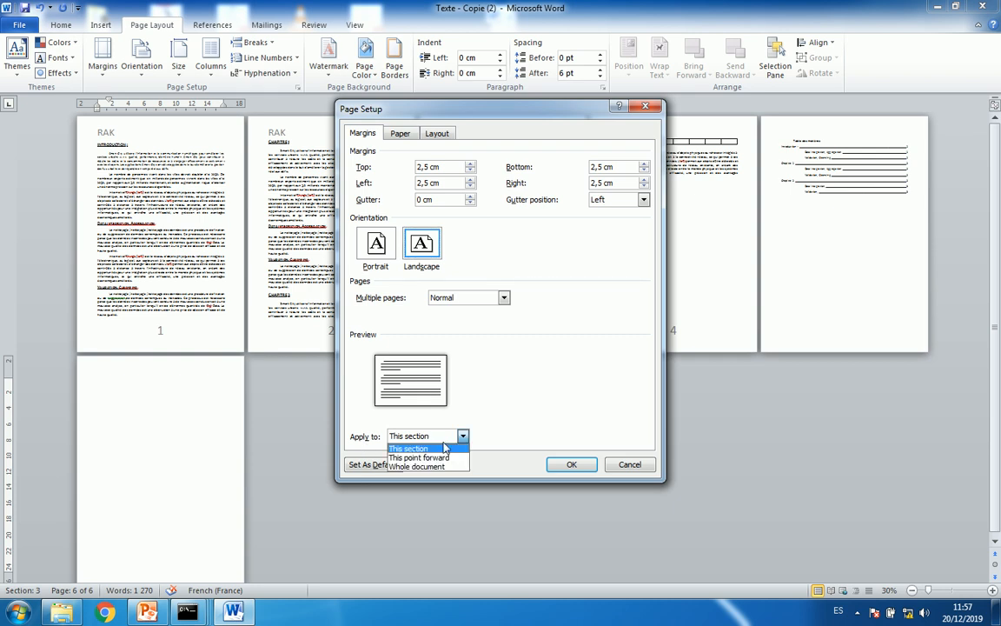
click(421, 447)
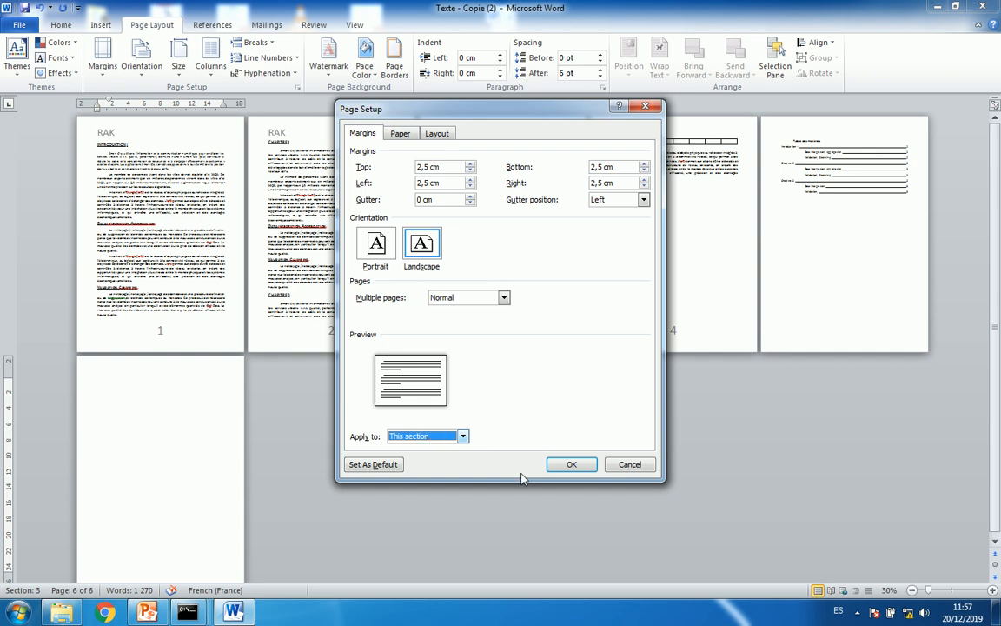
click(572, 464)
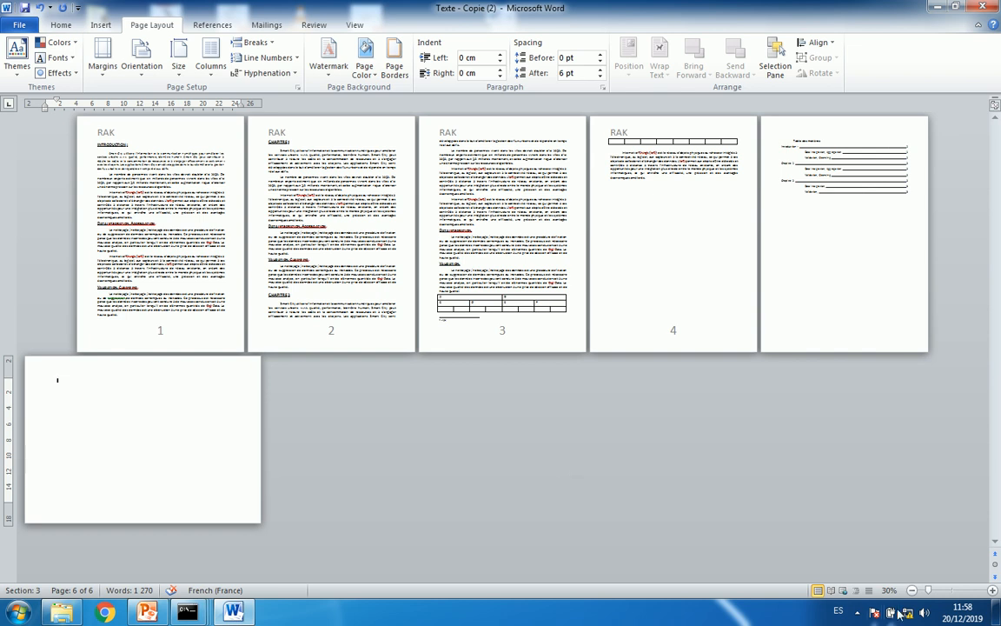
click(857, 613)
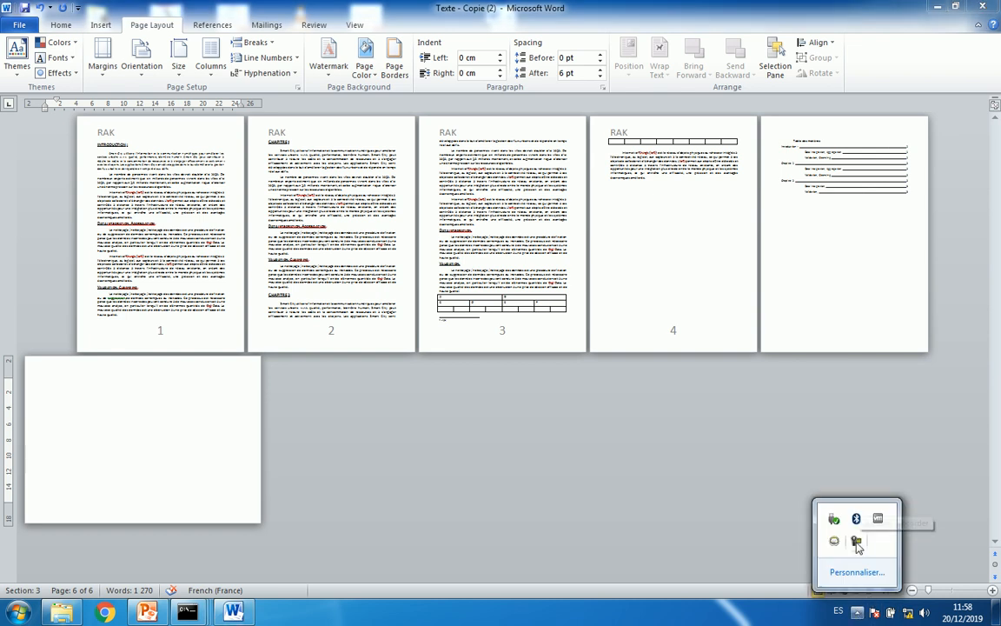